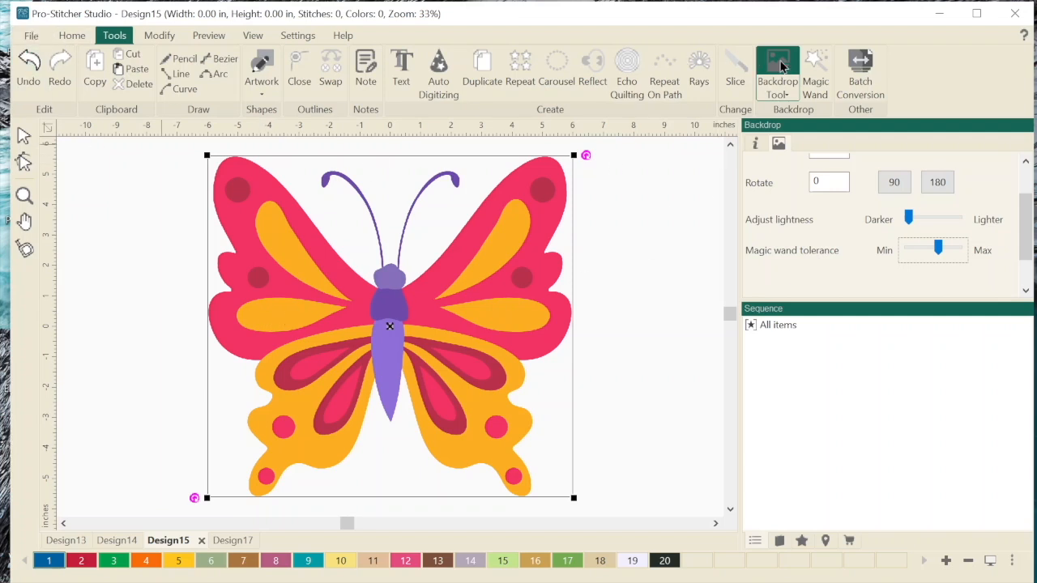
pyautogui.click(30, 36)
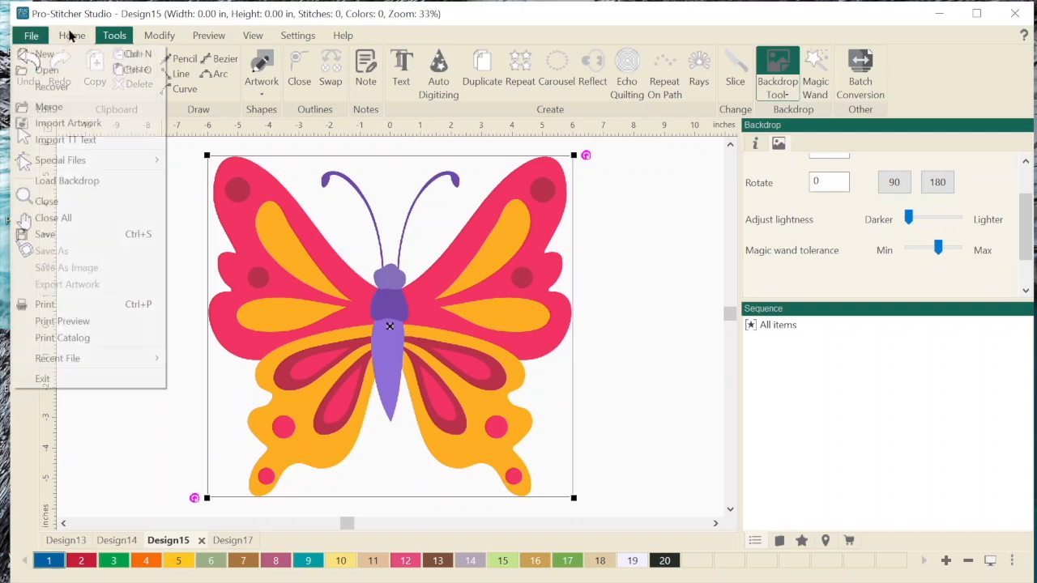
pyautogui.click(72, 36)
pyautogui.click(114, 36)
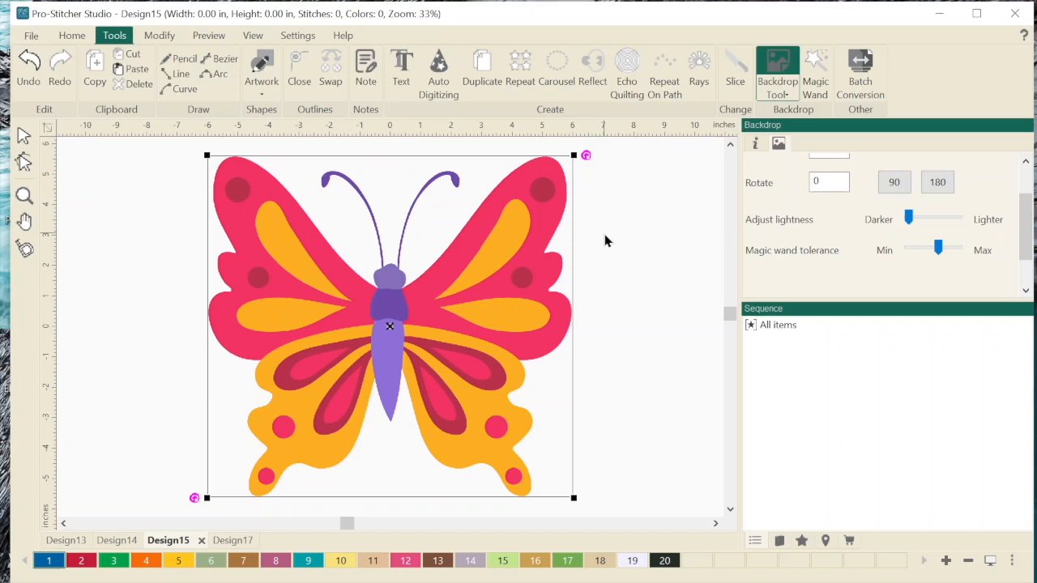
# Step: Inspect the backdrop's size, scale, rotation, lightness and magic wand tolerance settings
pyautogui.scroll(2, 813, 246)
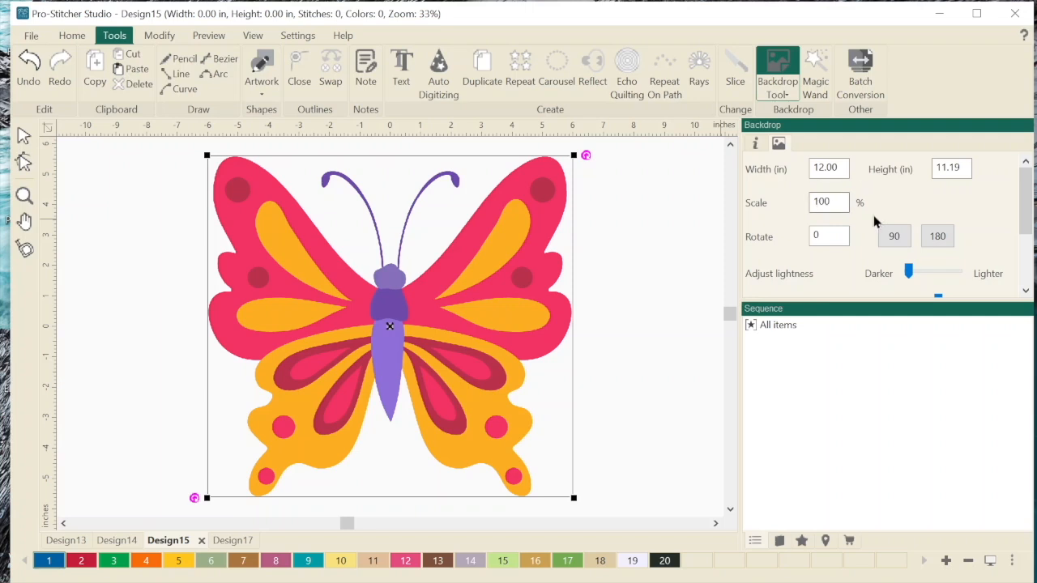
pyautogui.scroll(-1, 881, 207)
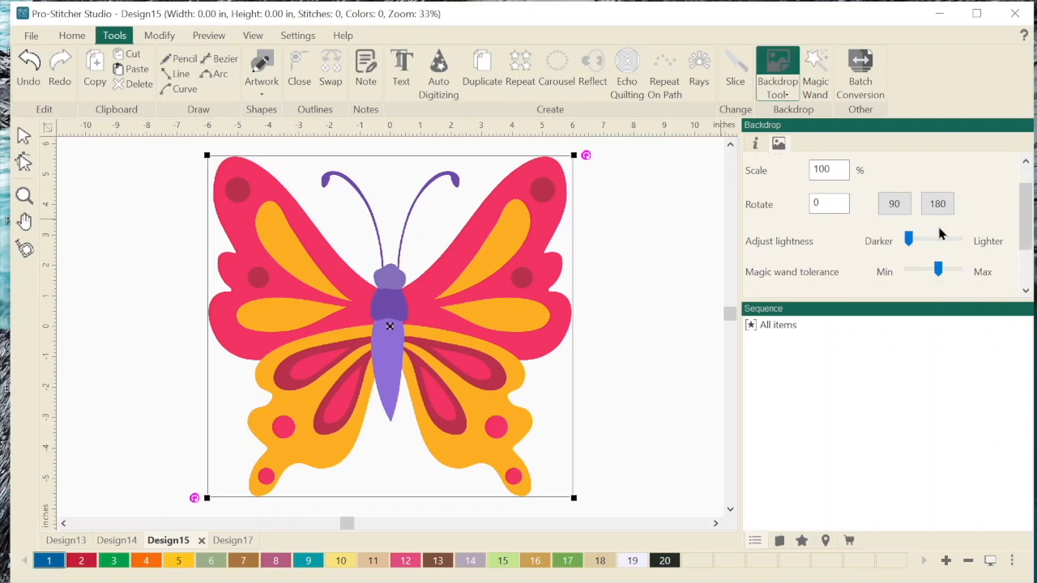
pyautogui.moveTo(911, 242); pyautogui.dragTo(889, 243)
# Step: View the lion backdrop in Design14 and the fox backdrop in Design13, and return to the butterfly in Design15
pyautogui.click(120, 542)
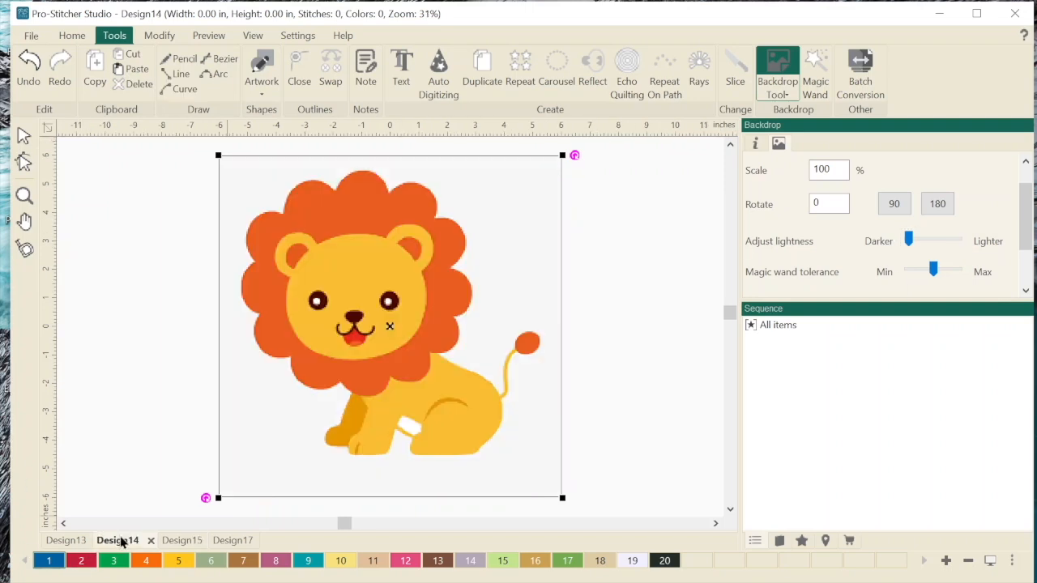
pyautogui.click(81, 540)
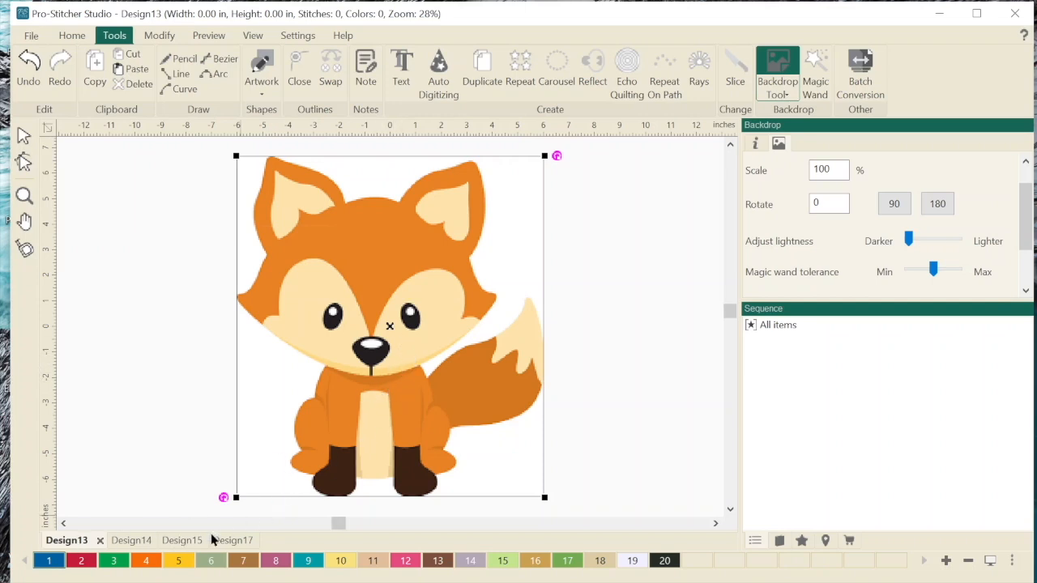
pyautogui.click(128, 541)
pyautogui.click(200, 542)
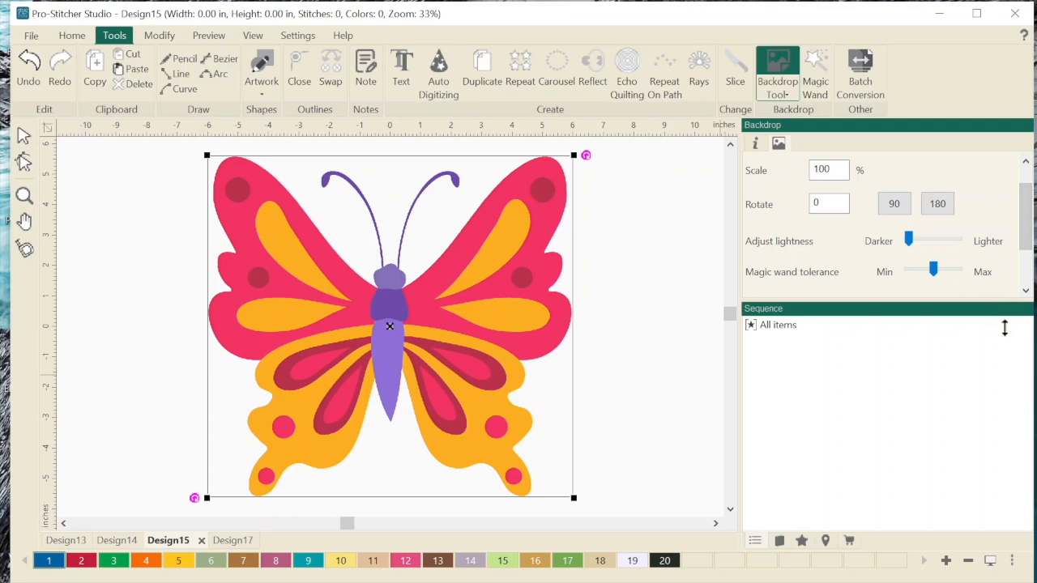
# Step: Enlarge the backdrop properties area and activate the Magic Wand with the Curve drawing mode
pyautogui.moveTo(999, 411); pyautogui.dragTo(1001, 417)
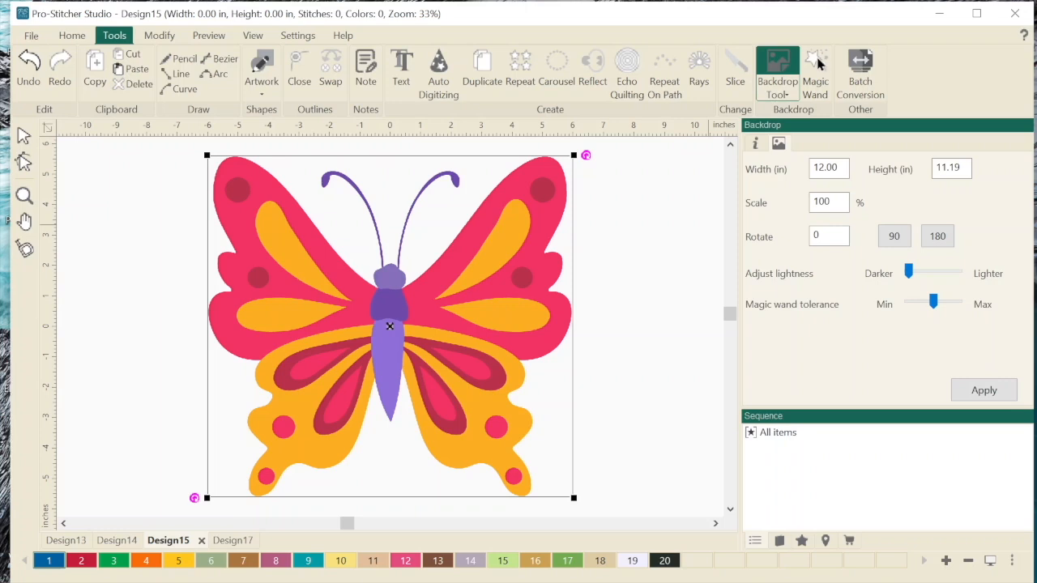
pyautogui.click(182, 89)
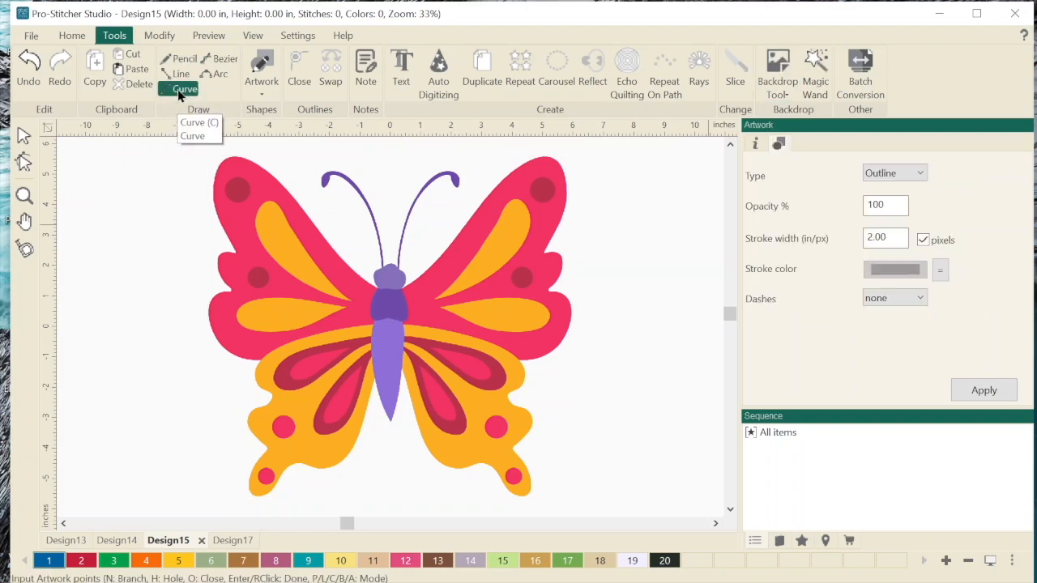
pyautogui.click(814, 71)
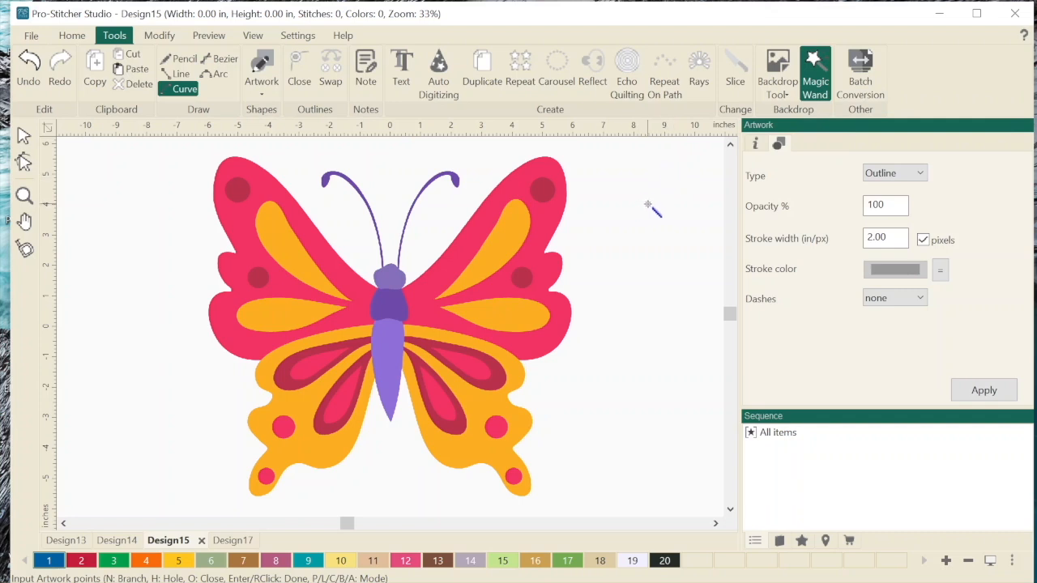
pyautogui.click(183, 95)
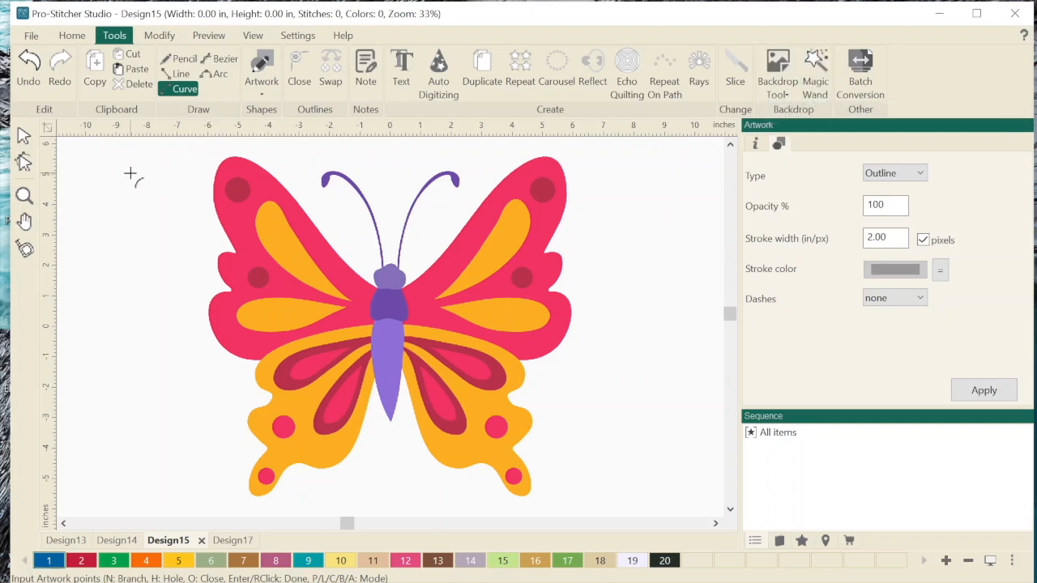
pyautogui.click(815, 73)
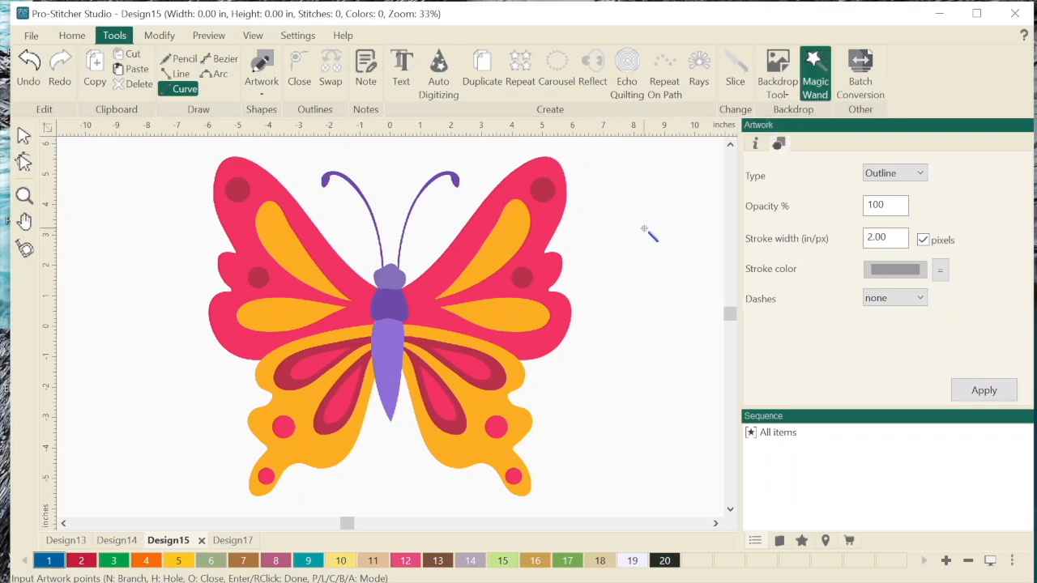
pyautogui.click(178, 73)
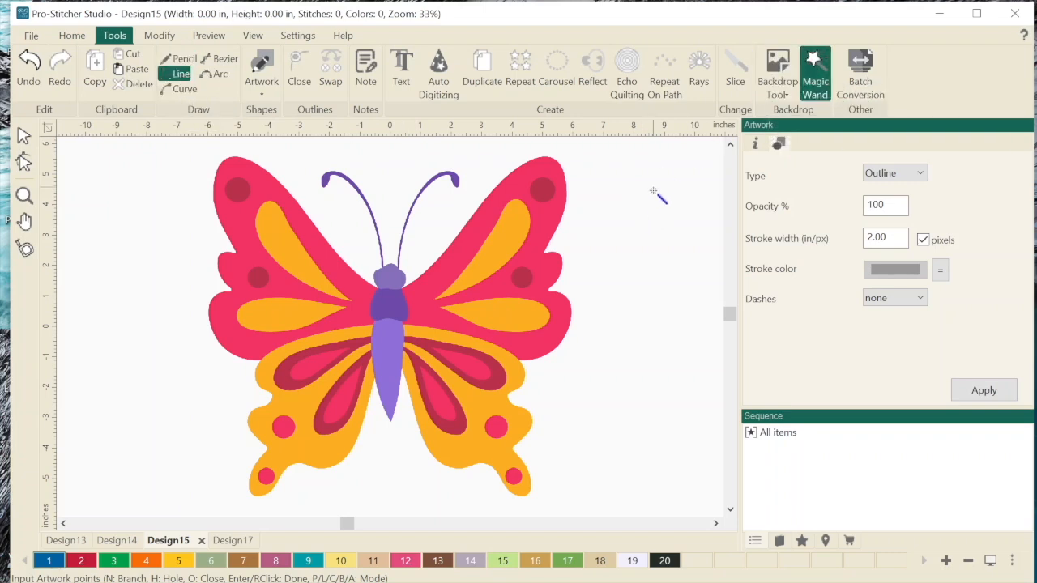
pyautogui.click(180, 88)
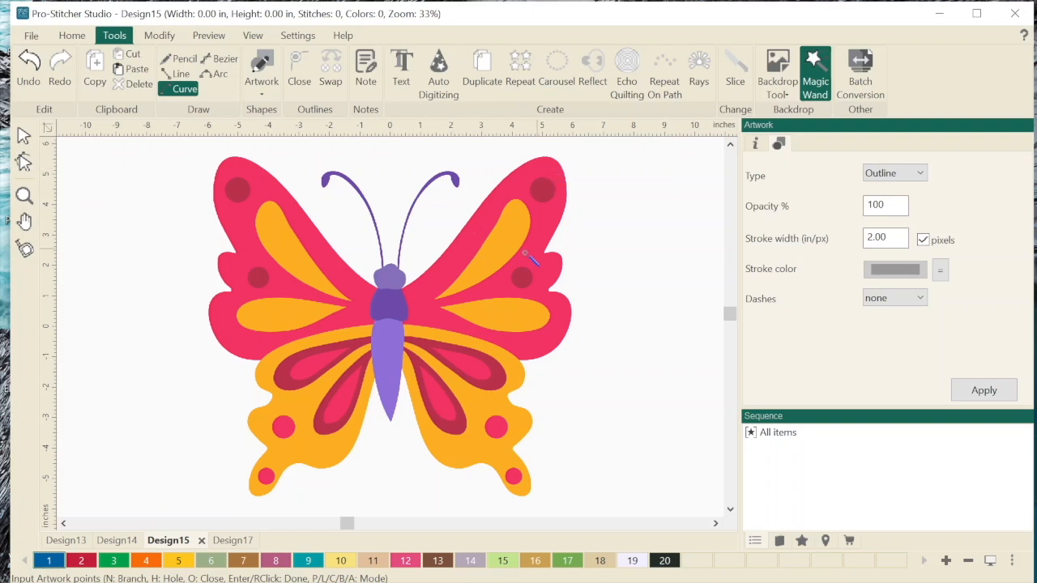
# Step: Trace the butterfly's pink upper right wing with the Magic Wand and check its outline with the backdrop hidden temporarily
pyautogui.click(470, 244)
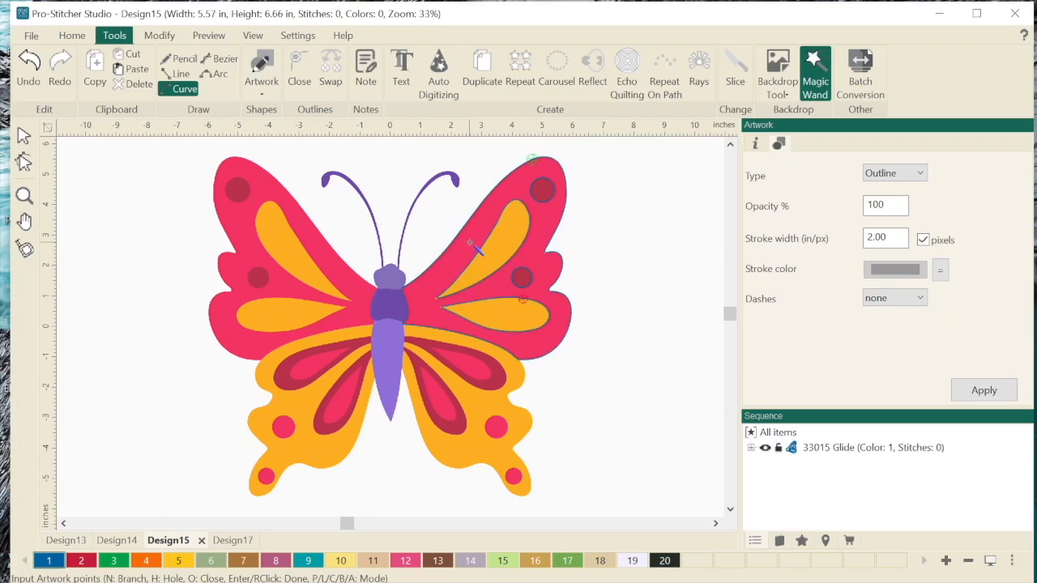
pyautogui.click(253, 34)
pyautogui.click(384, 69)
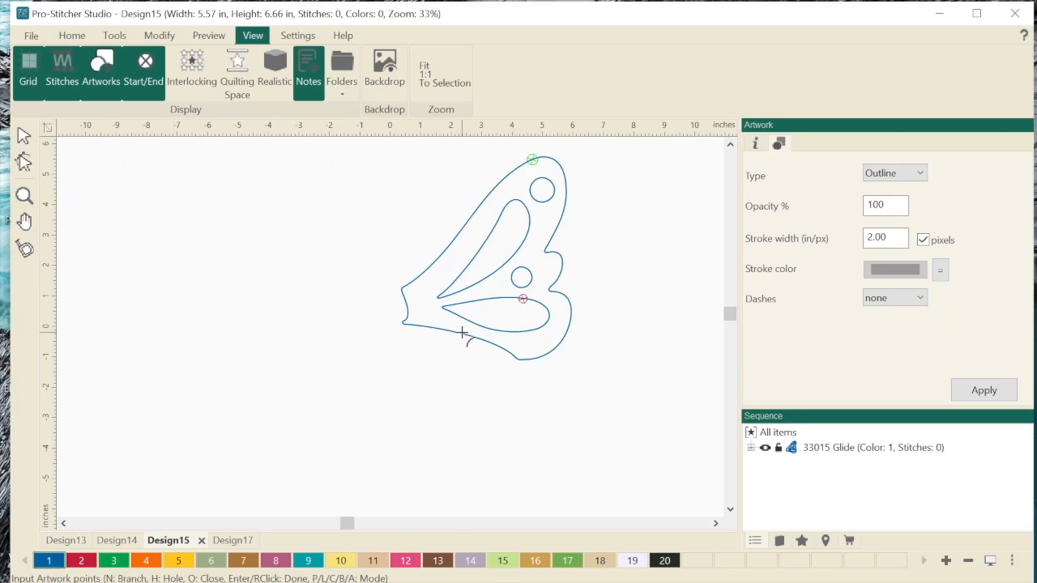
pyautogui.click(384, 69)
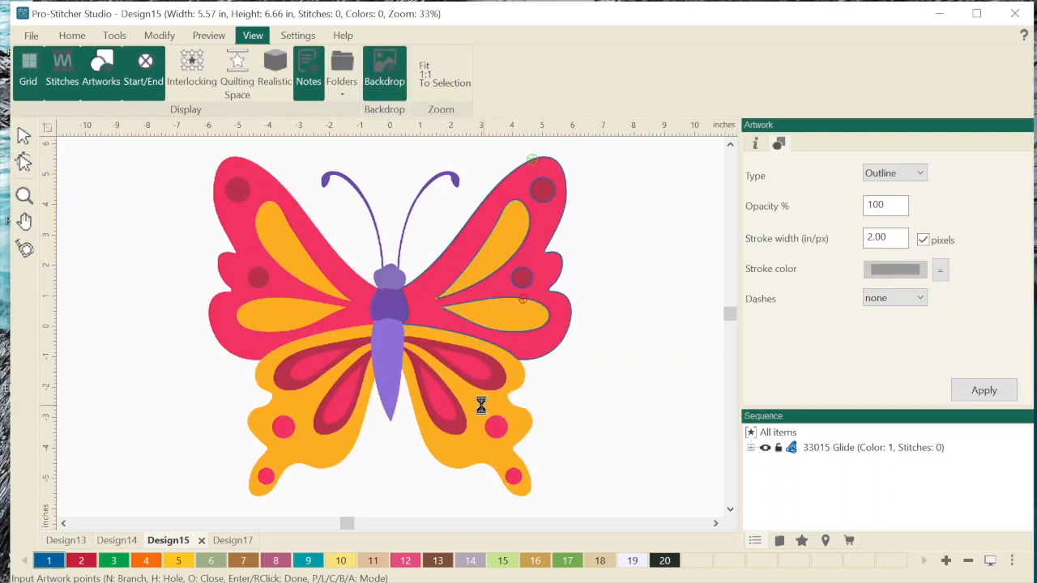
# Step: Trace the orange lower wings and the pink upper left wing with the Magic Wand, checking the outlines without the backdrop
pyautogui.click(316, 415)
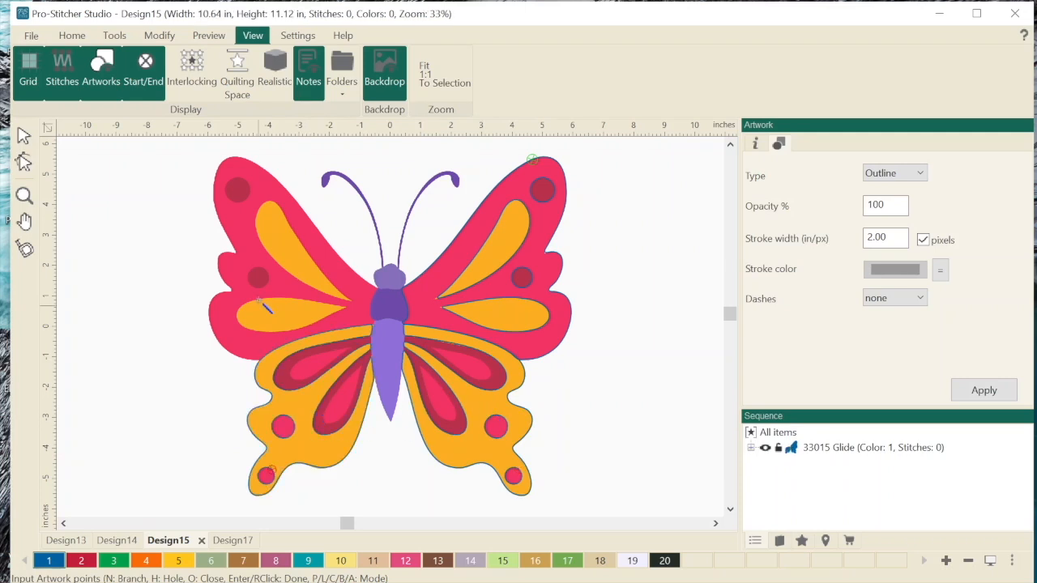
pyautogui.click(251, 247)
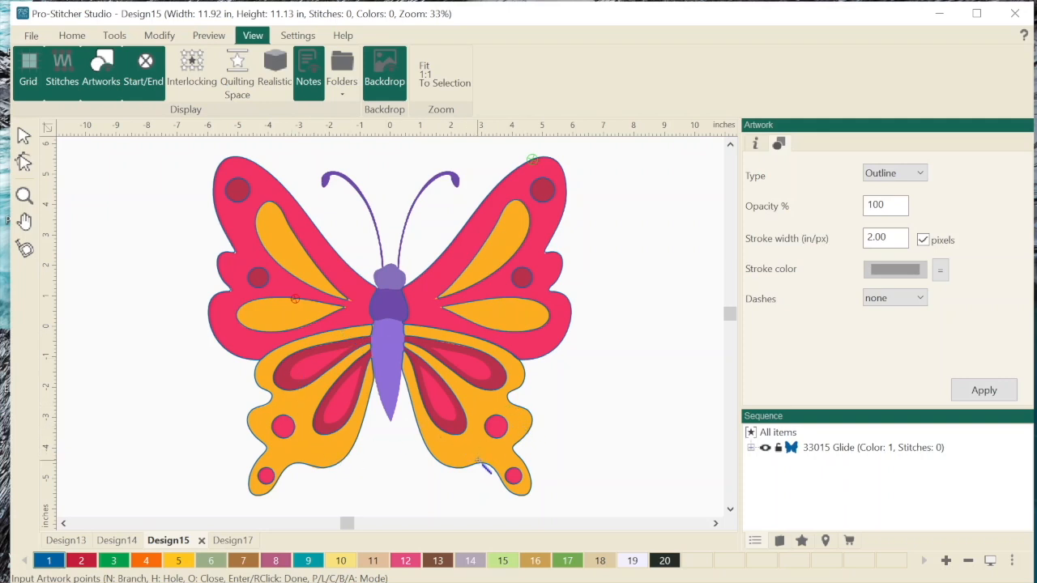
pyautogui.click(383, 70)
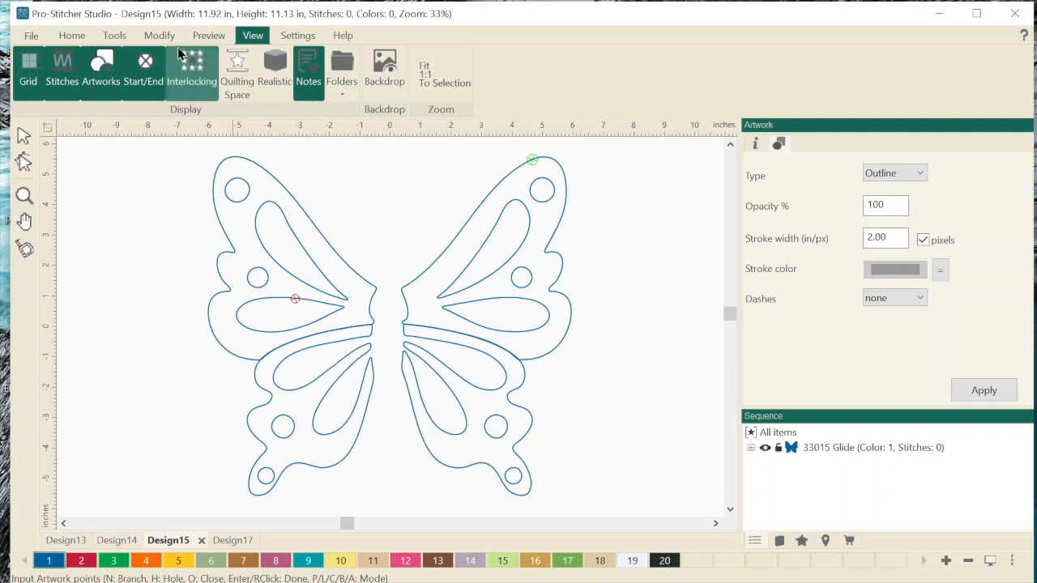
pyautogui.click(383, 70)
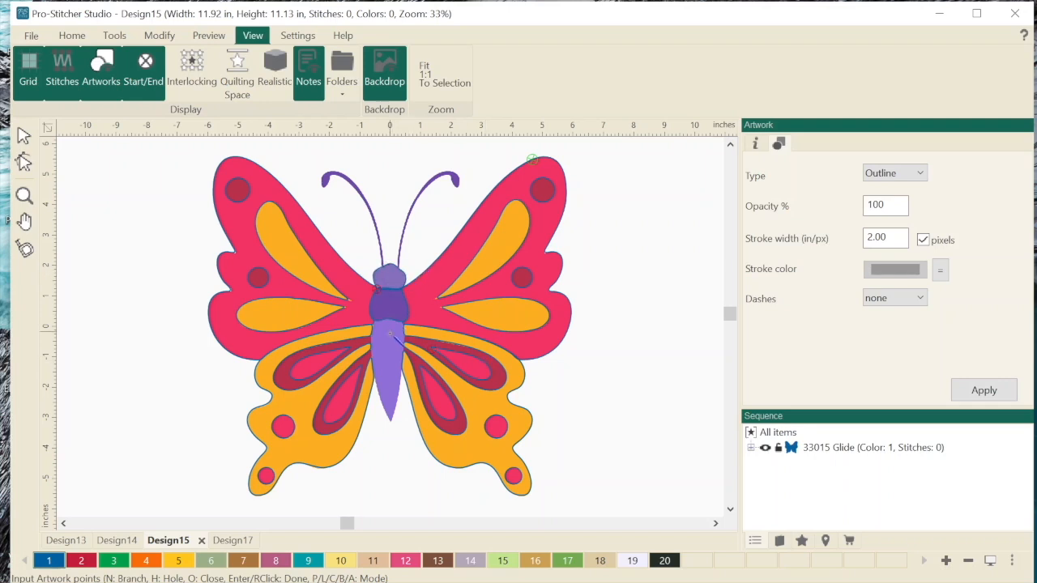
# Step: Trace the butterfly's remaining body, inner wing drop and antenna shapes with the Magic Wand and hide the backdrop
pyautogui.click(455, 180)
pyautogui.click(325, 176)
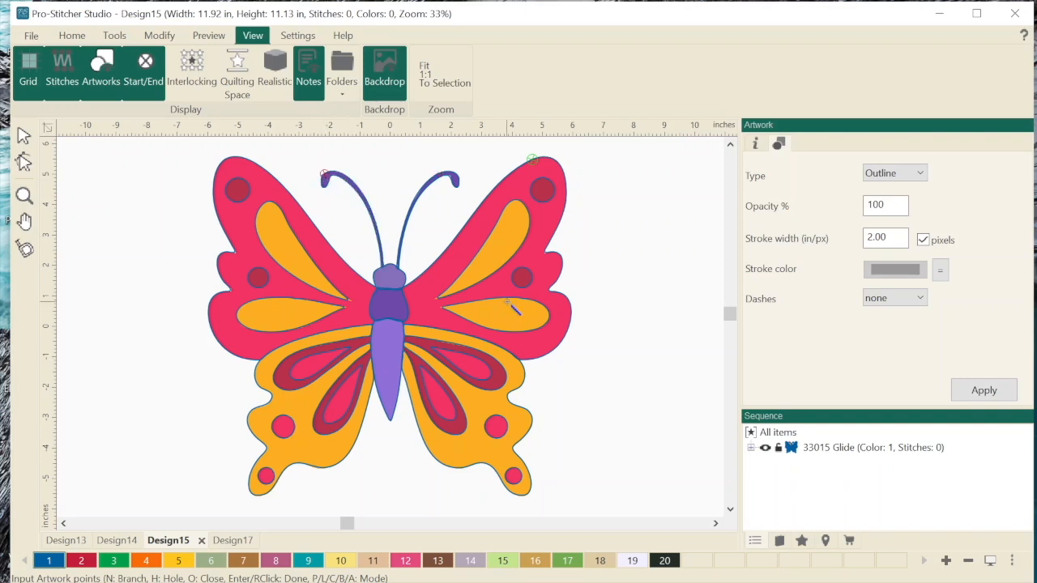
pyautogui.click(373, 69)
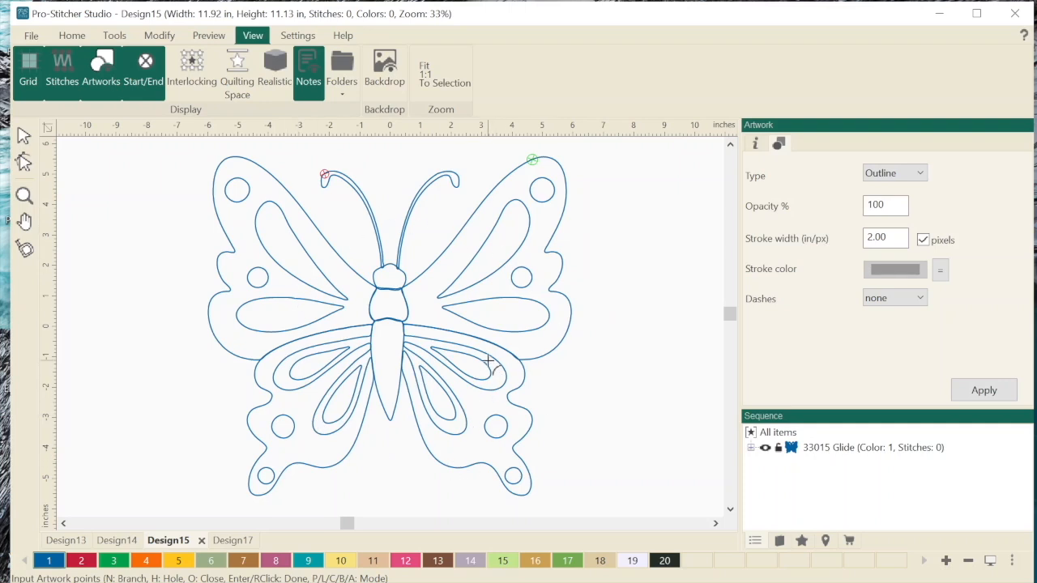
# Step: Select the upper left wing outline and move it outward and slightly down, away from the butterfly's body
pyautogui.click(73, 36)
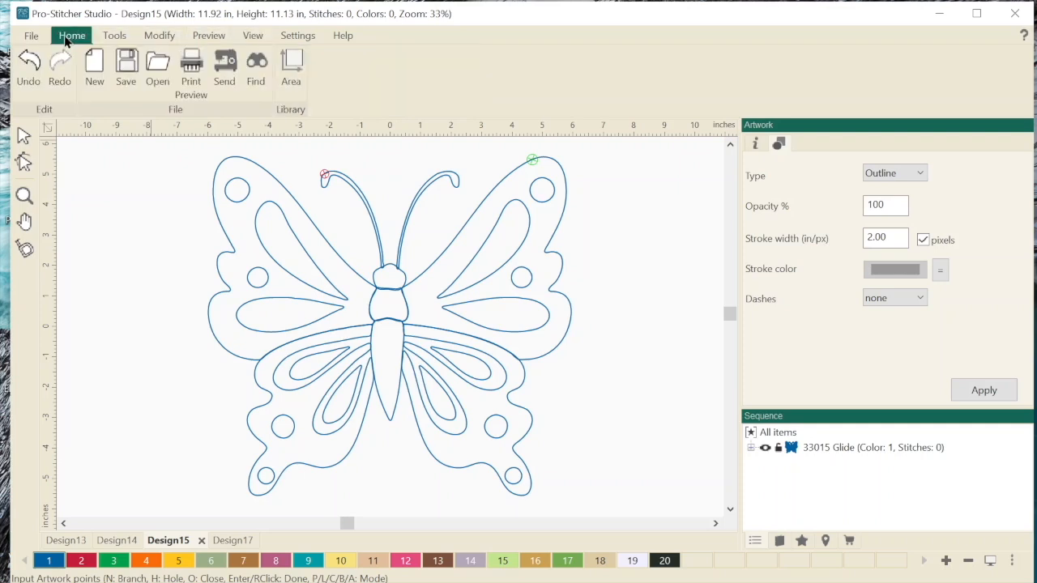
pyautogui.click(114, 36)
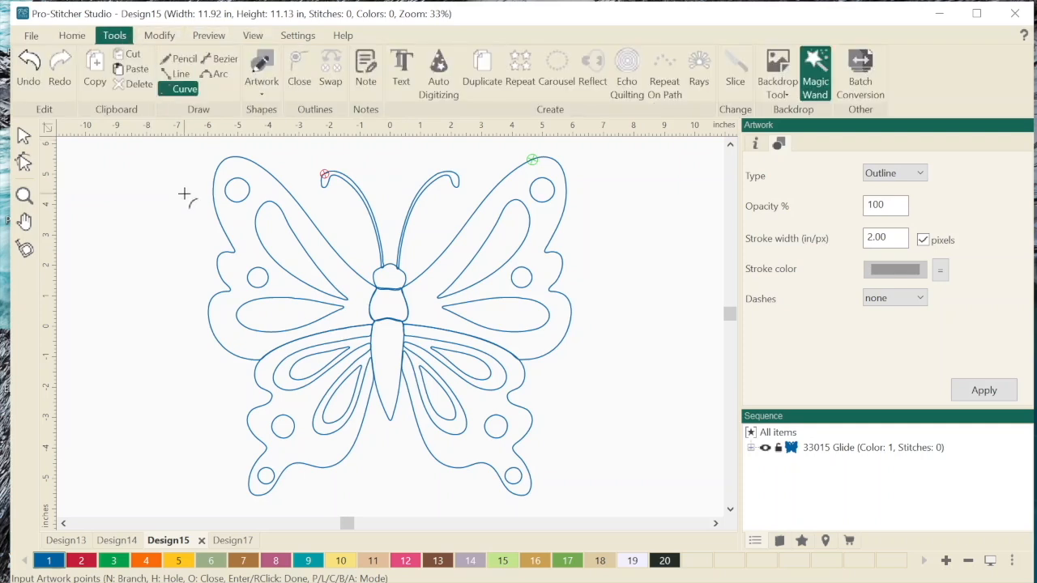
pyautogui.click(23, 135)
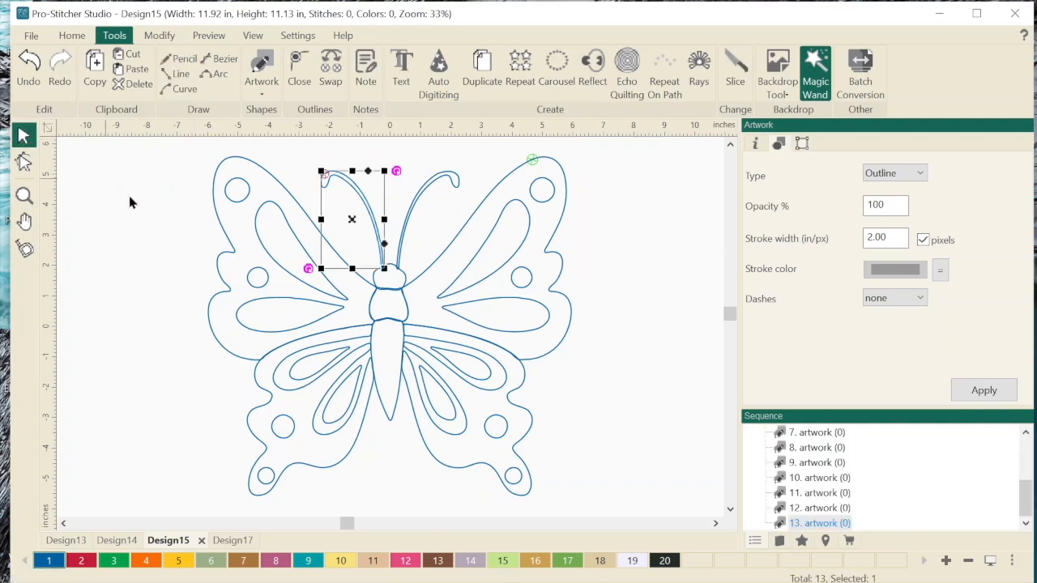
pyautogui.click(238, 190)
pyautogui.click(234, 182)
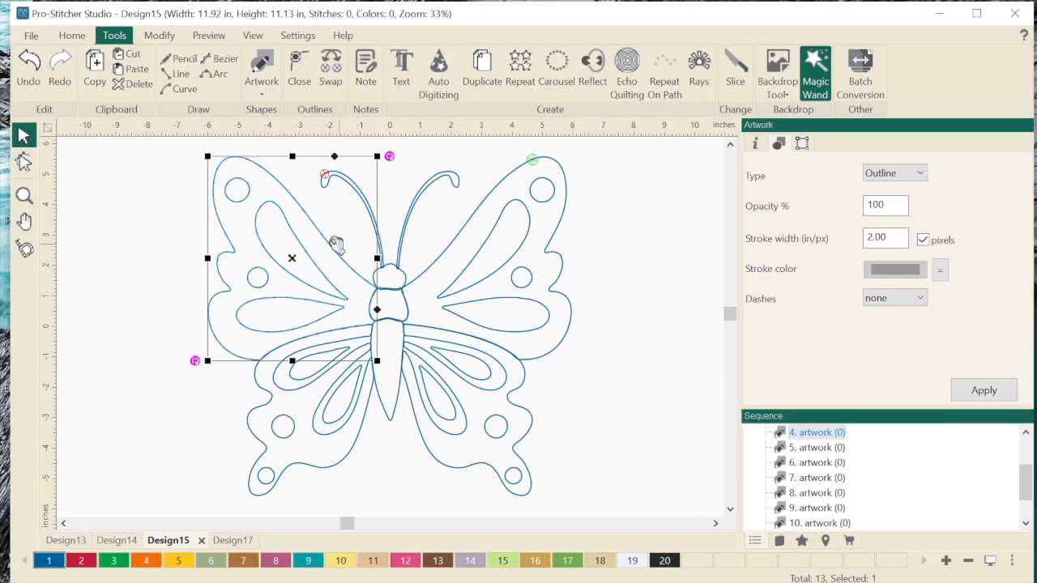
pyautogui.moveTo(295, 263); pyautogui.dragTo(179, 295)
# Step: Move the upper right and lower right wing outlines outward, away from the butterfly's body
pyautogui.click(512, 276)
pyautogui.moveTo(487, 269); pyautogui.dragTo(584, 255)
pyautogui.click(458, 378)
pyautogui.click(497, 429)
pyautogui.click(505, 433)
pyautogui.moveTo(492, 415); pyautogui.dragTo(603, 425)
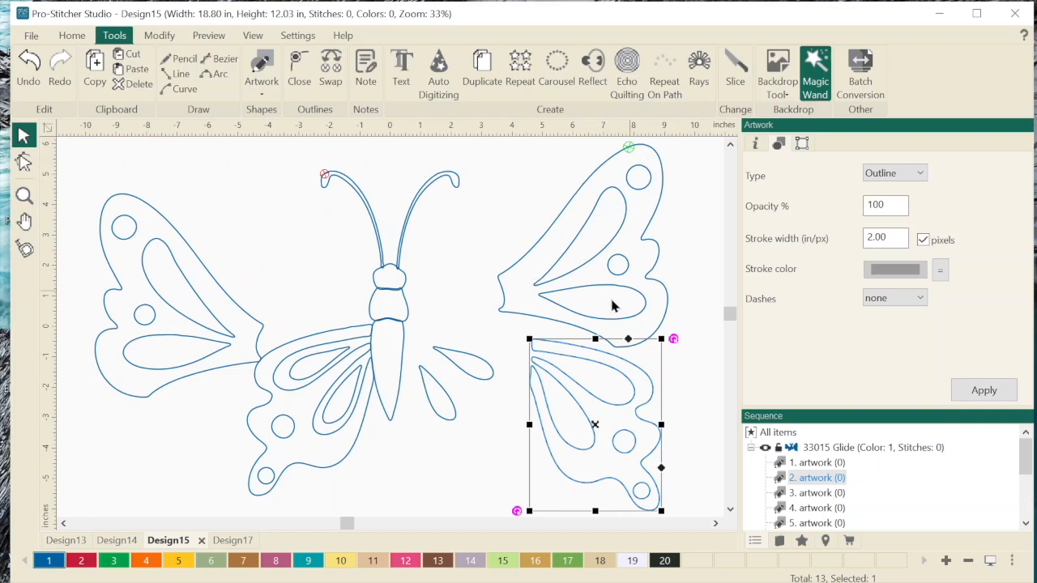
# Step: Recolor the detached upper right wing with thread color 9 (Aqua) and break it apart into separate artworks
pyautogui.click(621, 235)
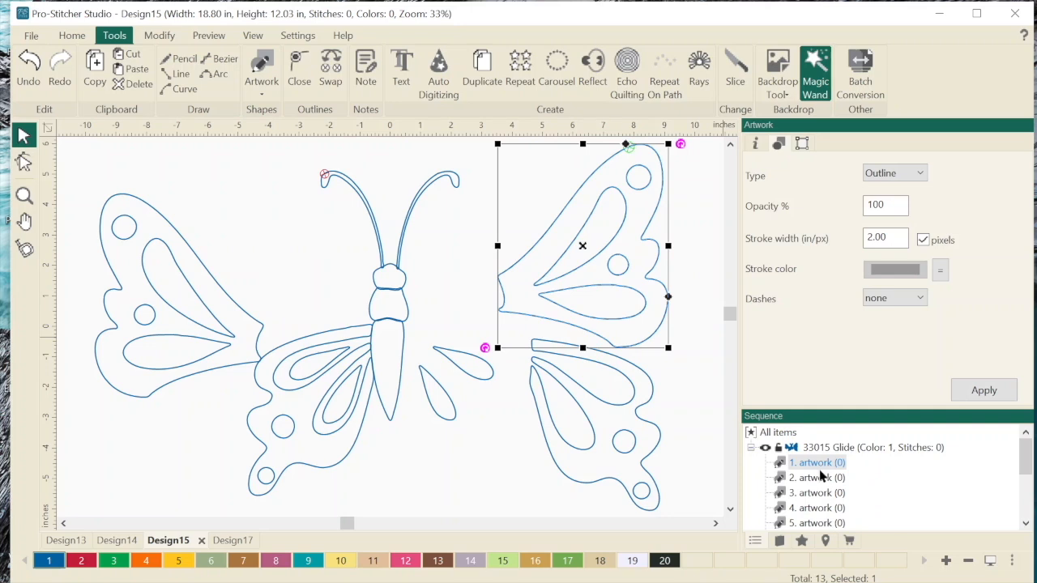
pyautogui.click(321, 567)
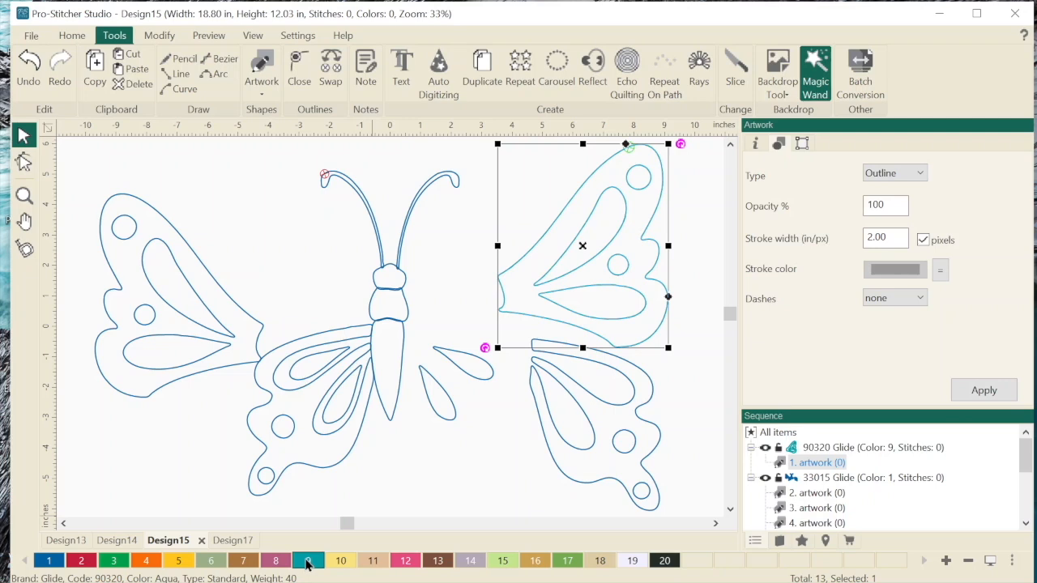
pyautogui.rightClick(581, 247)
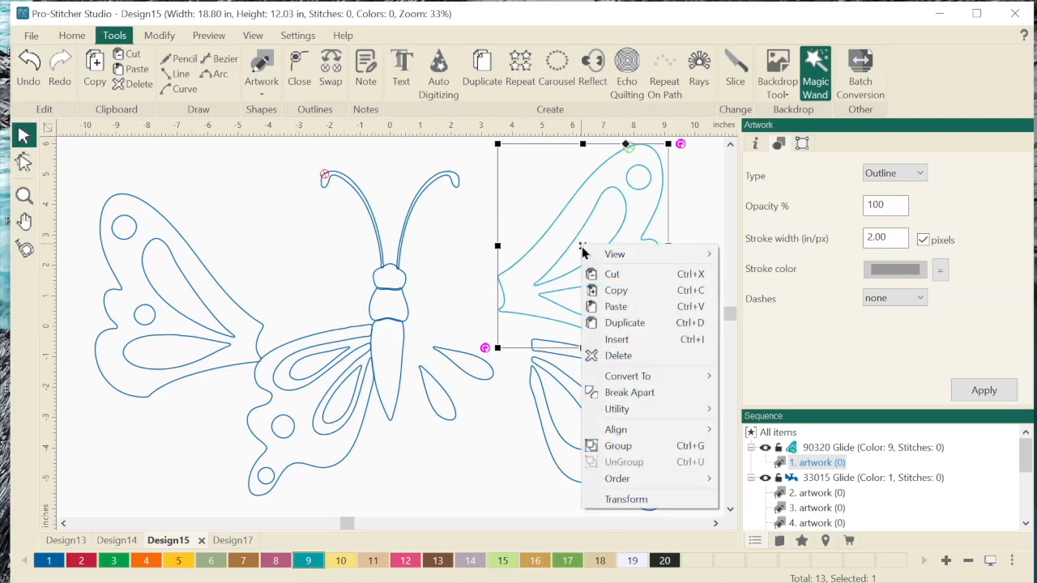
pyautogui.click(639, 393)
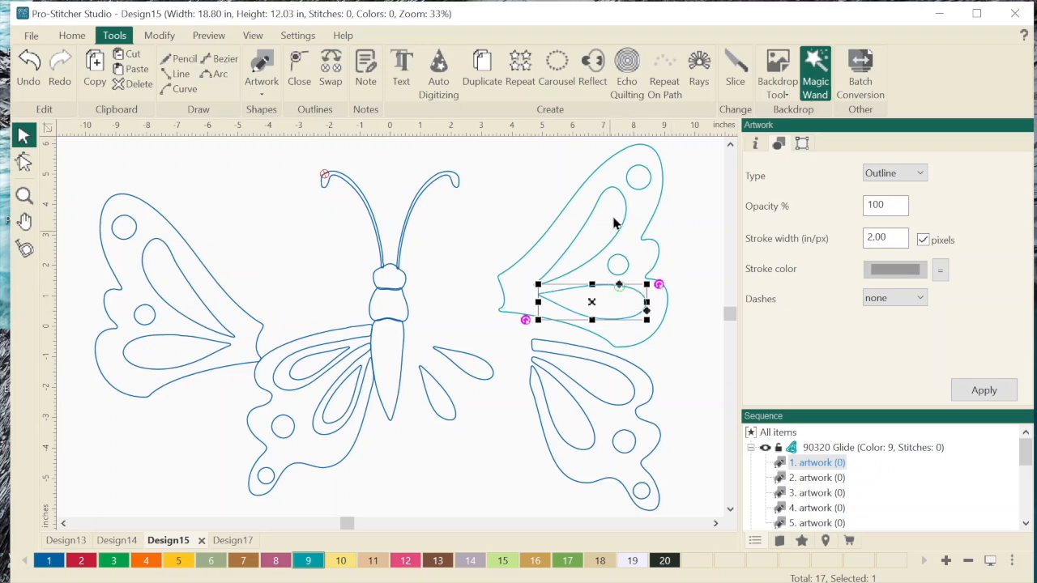
# Step: Delete the two small circles from the upper right wing, leaving its outline and drop shapes
pyautogui.scroll(-1, 819, 523)
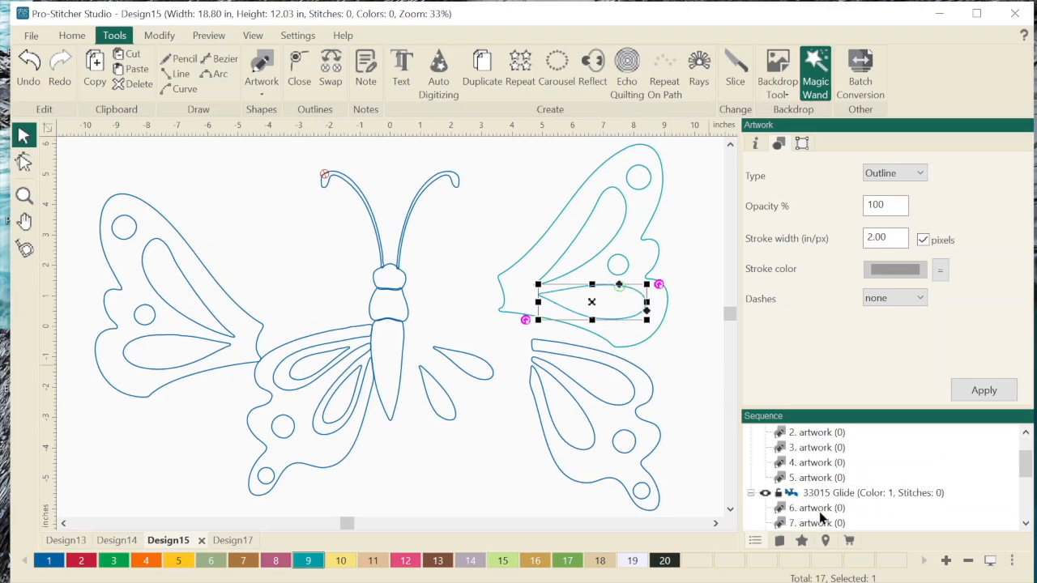
pyautogui.scroll(1, 808, 482)
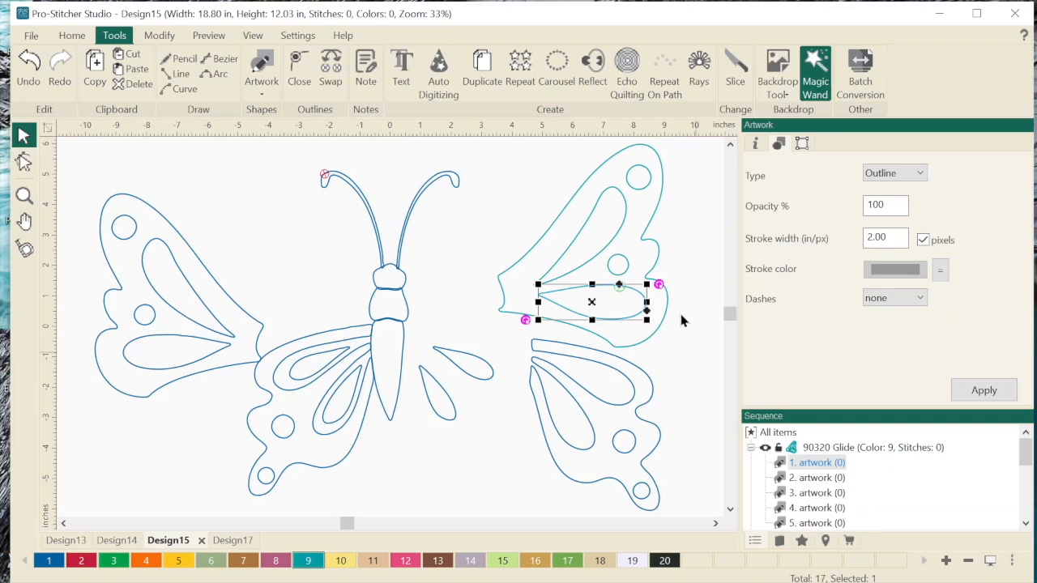
pyautogui.click(616, 259)
pyautogui.click(613, 256)
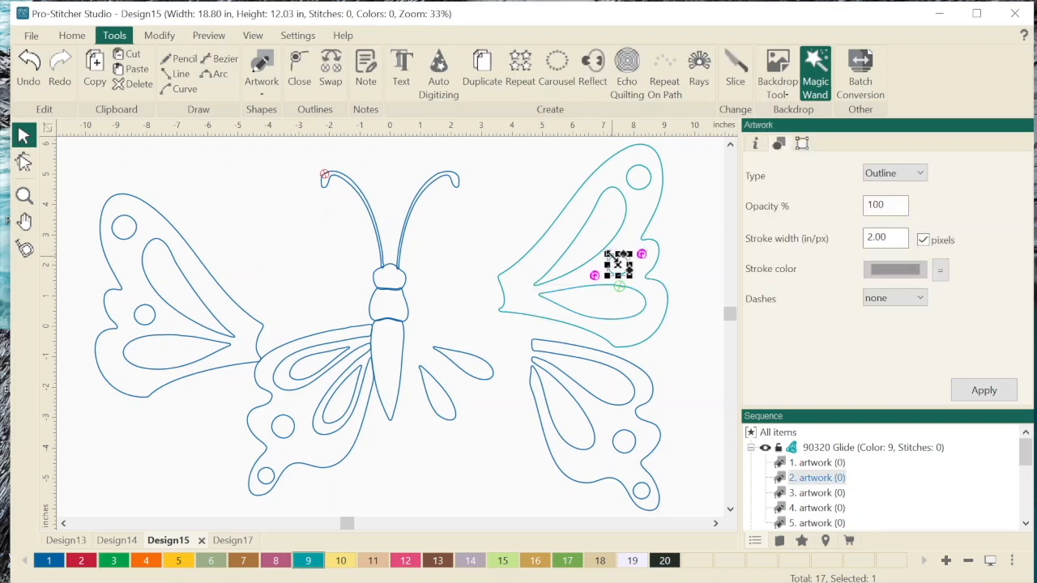
pyautogui.press('Delete')
pyautogui.click(643, 165)
pyautogui.press('Delete')
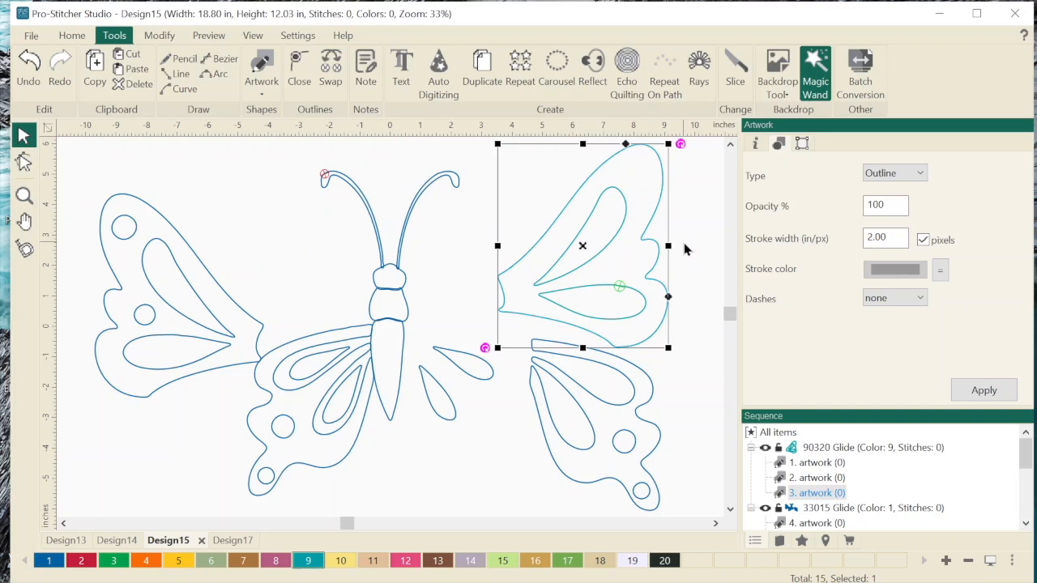
# Step: Move the upper left wing outline upward and inward, closer to the butterfly's body, and deselect it
pyautogui.click(153, 252)
pyautogui.moveTo(187, 300); pyautogui.dragTo(231, 256)
pyautogui.click(178, 196)
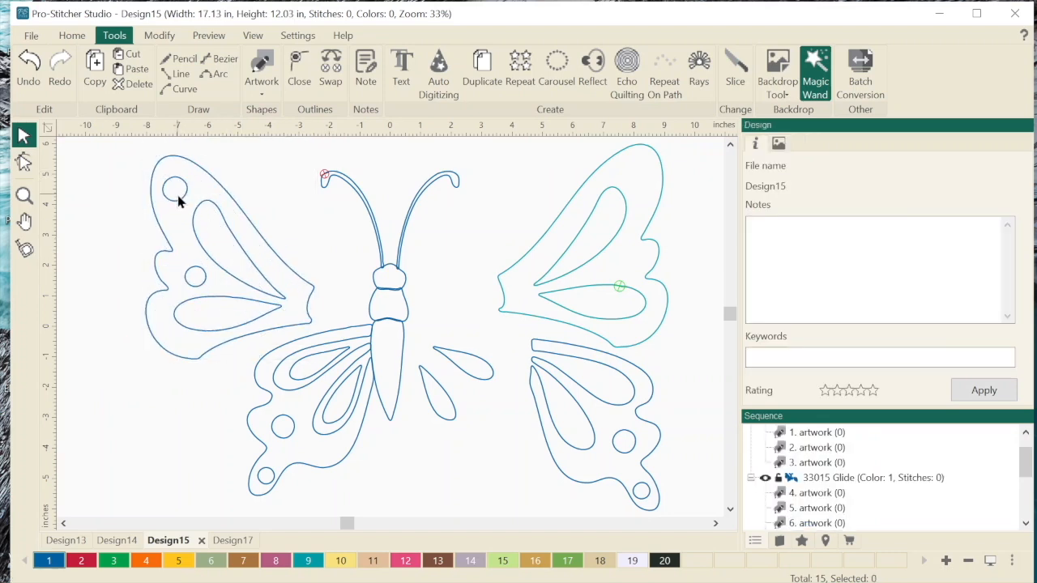
# Step: Try to delete the upper left wing, which is still one combined artwork, and undo the deletion
pyautogui.click(180, 203)
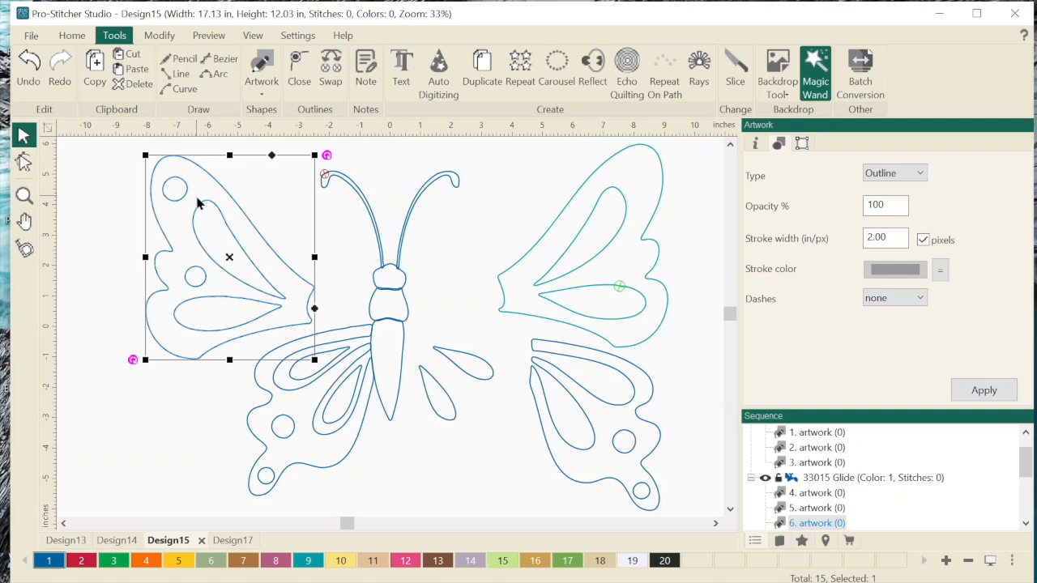
pyautogui.press('Delete')
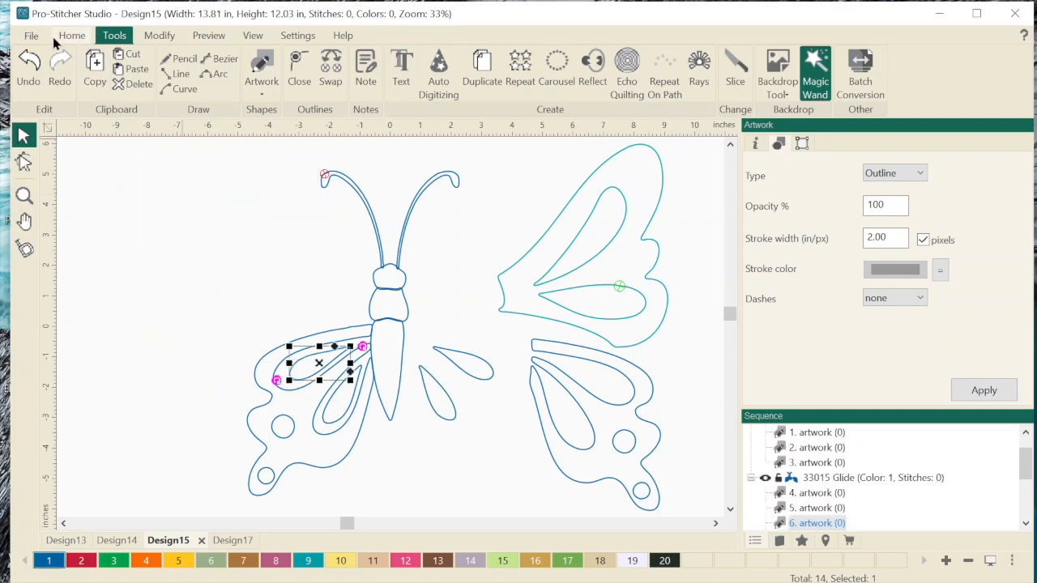
pyautogui.click(29, 61)
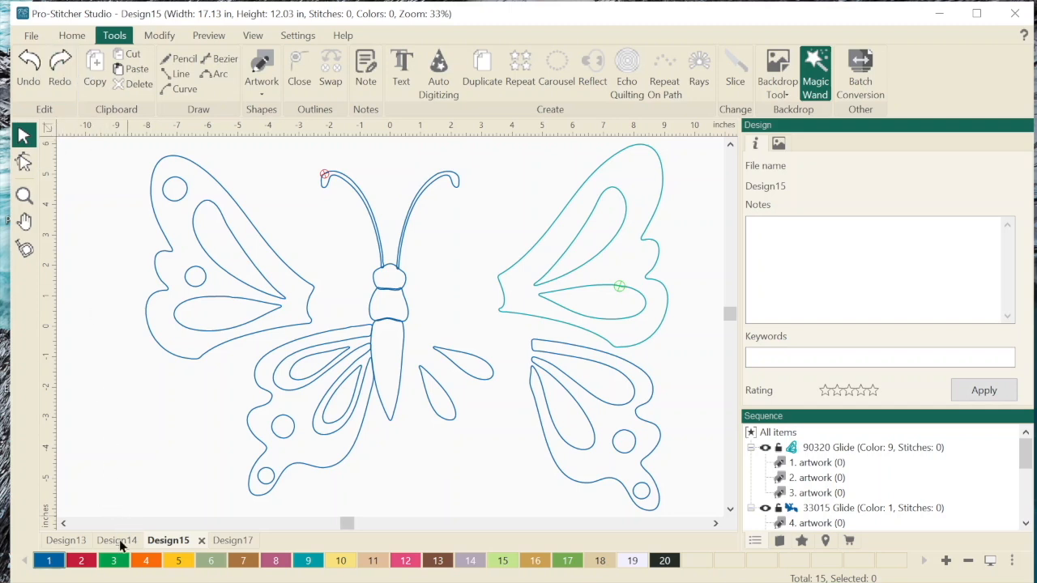
# Step: In Design13, set the fox backdrop's Magic Wand tolerance to Min and apply it
pyautogui.click(79, 548)
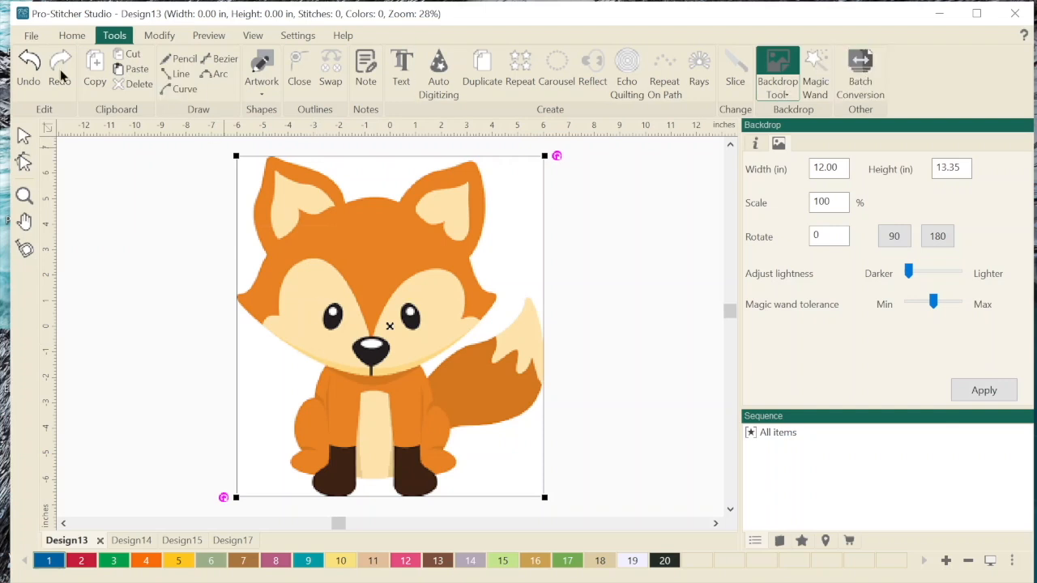
pyautogui.click(173, 92)
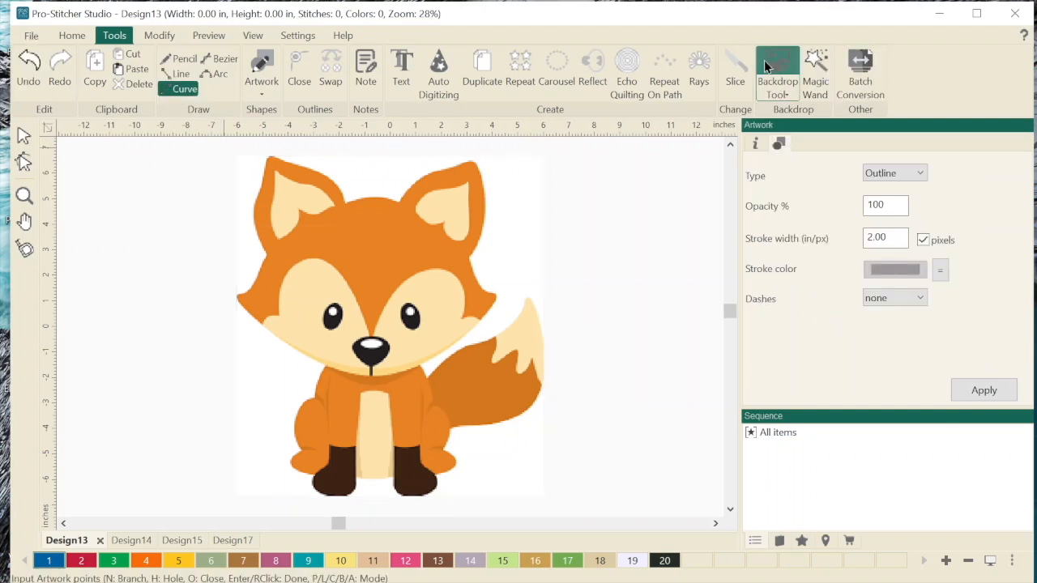
pyautogui.click(814, 61)
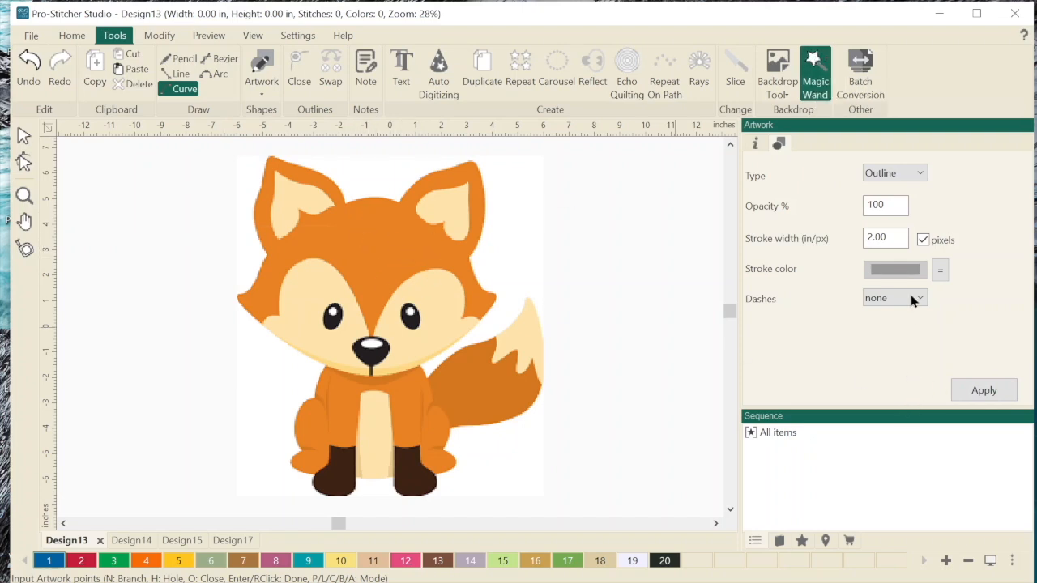
pyautogui.click(777, 66)
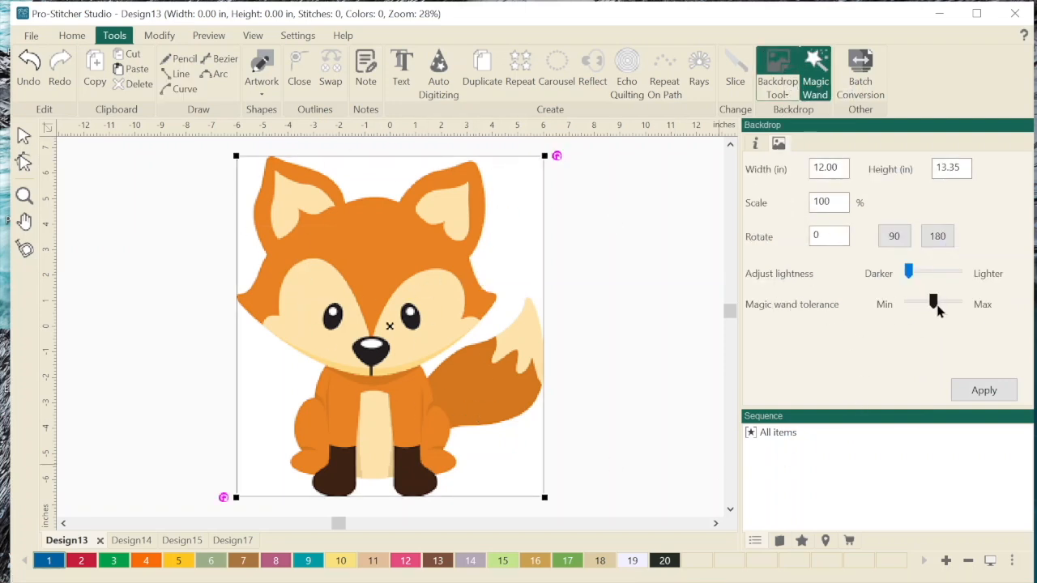
pyautogui.moveTo(935, 303); pyautogui.dragTo(908, 303)
pyautogui.click(967, 390)
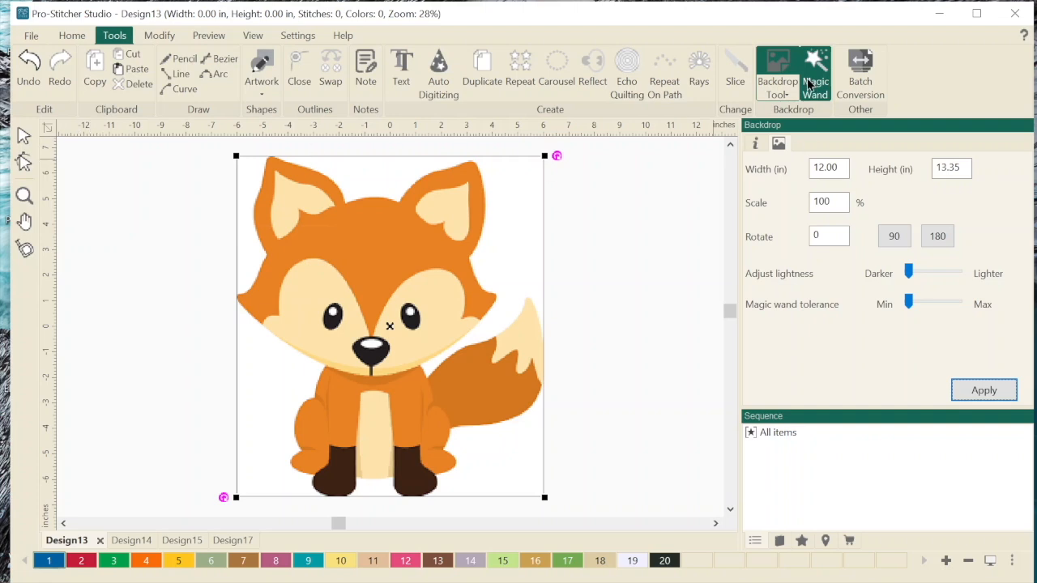
# Step: Trace the fox's right cheek as curve artwork with the Magic Wand, undo it, and trace the orange head area instead
pyautogui.click(181, 88)
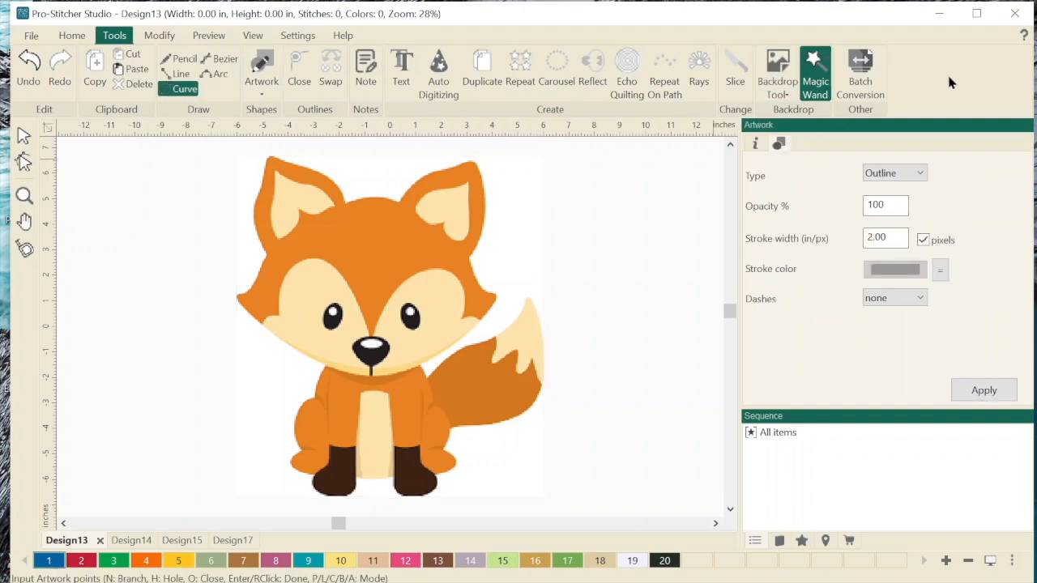
pyautogui.click(413, 350)
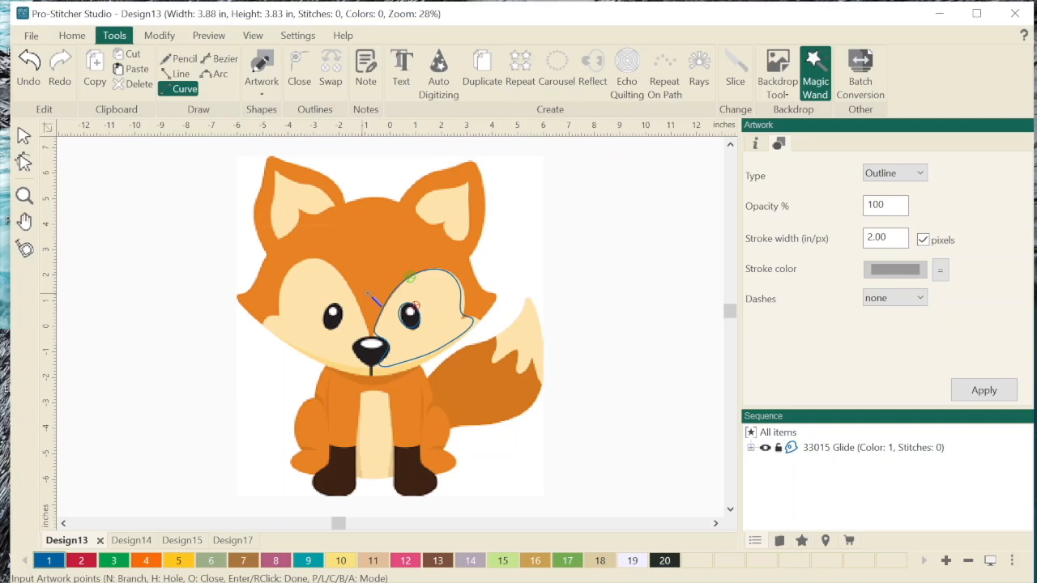
pyautogui.hotkey('ctrl', 'z')
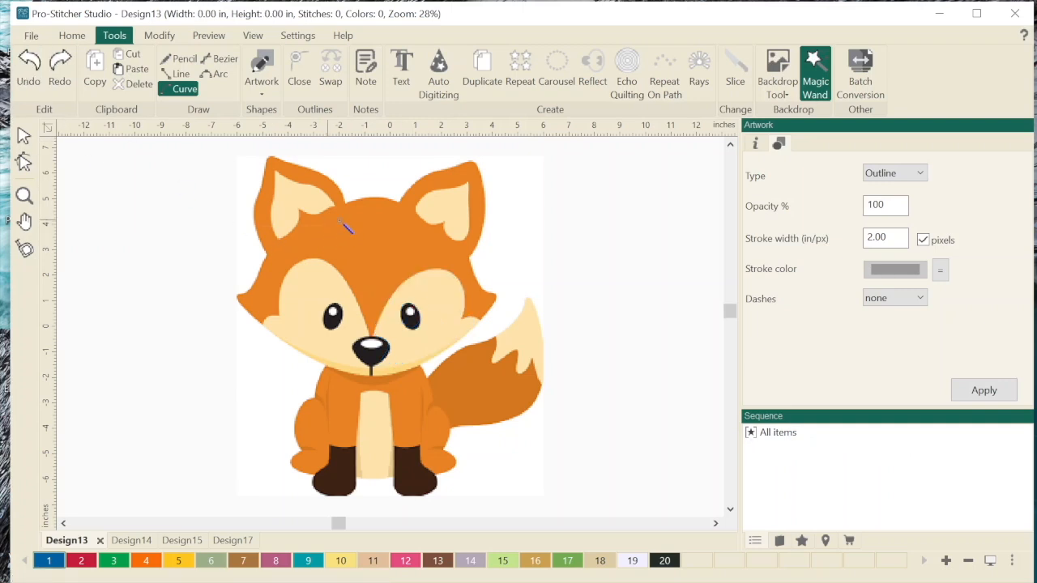
pyautogui.click(374, 241)
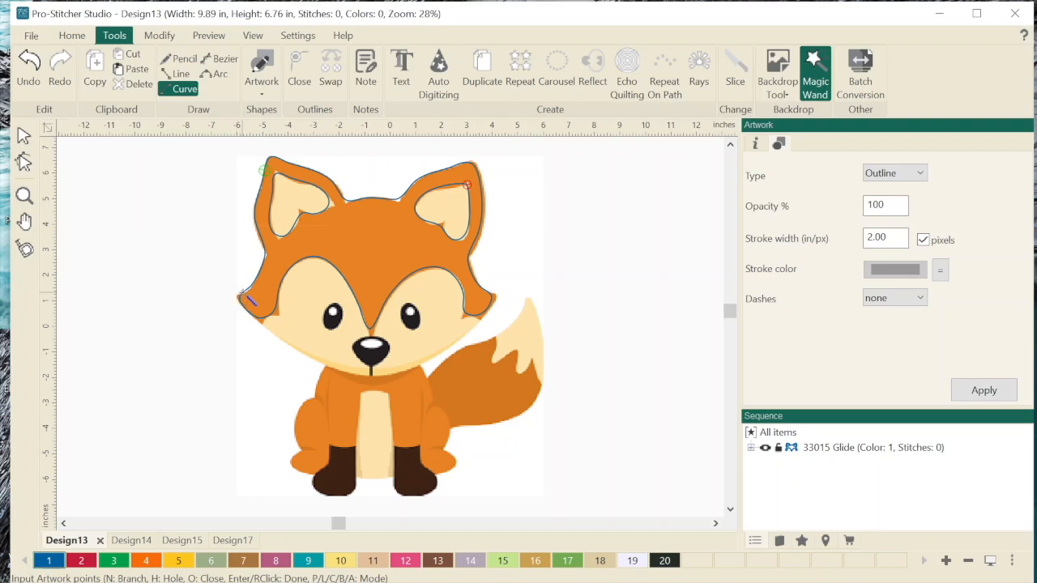
# Step: Convert the head outline's left tip point to a Line point, move it onto the fur tip, and bend the adjoining upper curve inward
pyautogui.press('z')
pyautogui.moveTo(221, 282); pyautogui.dragTo(290, 329)
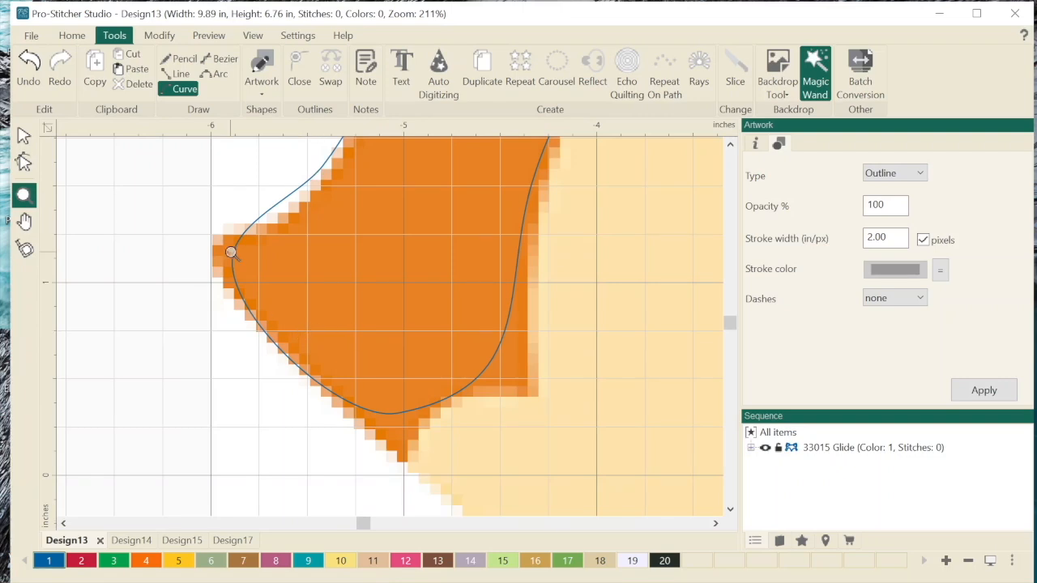
pyautogui.click(24, 162)
pyautogui.click(232, 256)
pyautogui.rightClick(233, 266)
pyautogui.click(268, 326)
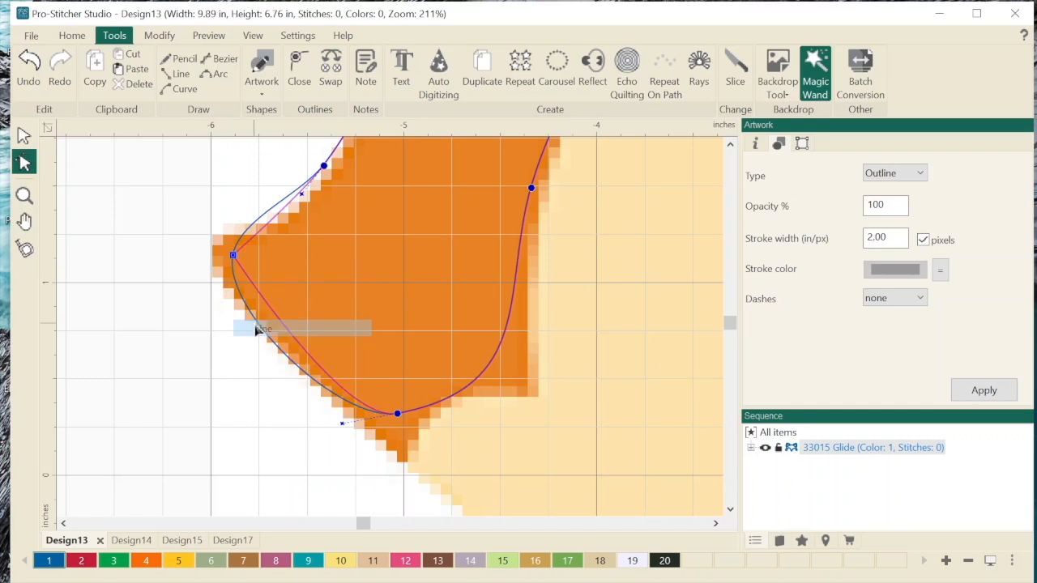
pyautogui.moveTo(233, 256); pyautogui.dragTo(202, 244)
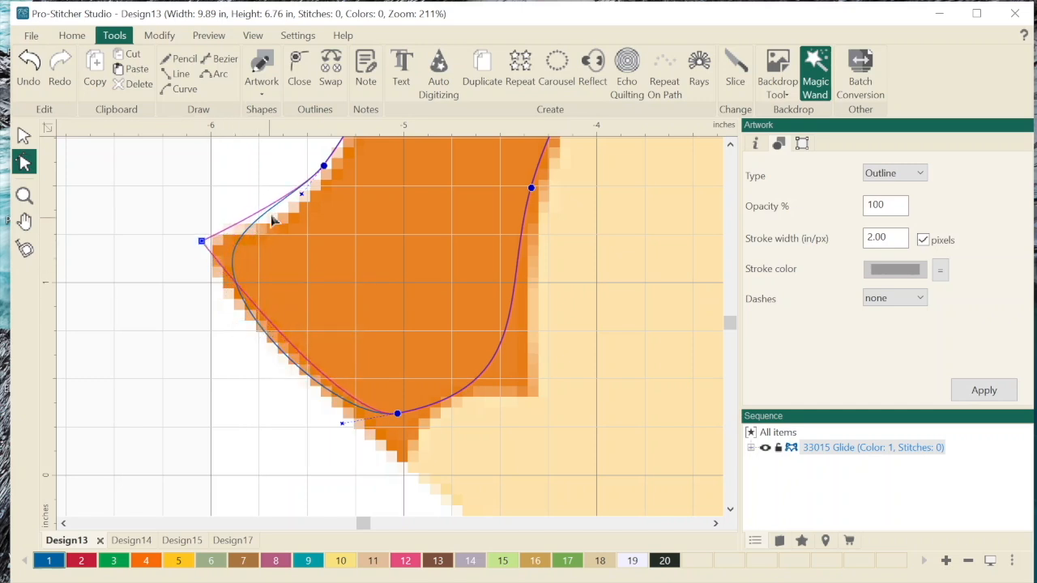
pyautogui.moveTo(267, 212); pyautogui.dragTo(268, 219)
# Step: Convert the head outline's right tip point to a Line point, move it onto the fur tip, and reshape the curve below it
pyautogui.scroll(-4, 423, 199)
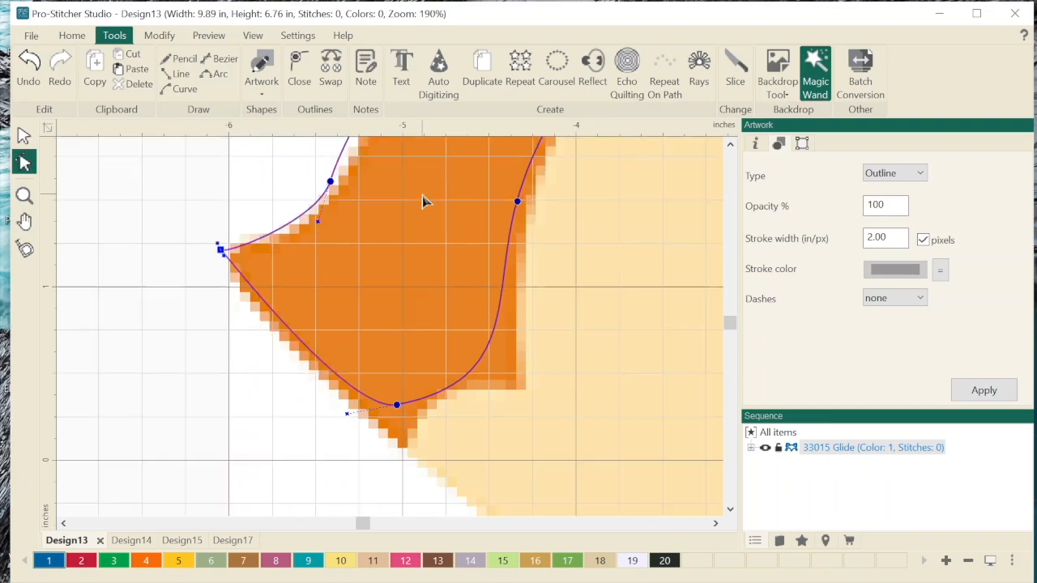
pyautogui.scroll(-2, 396, 208)
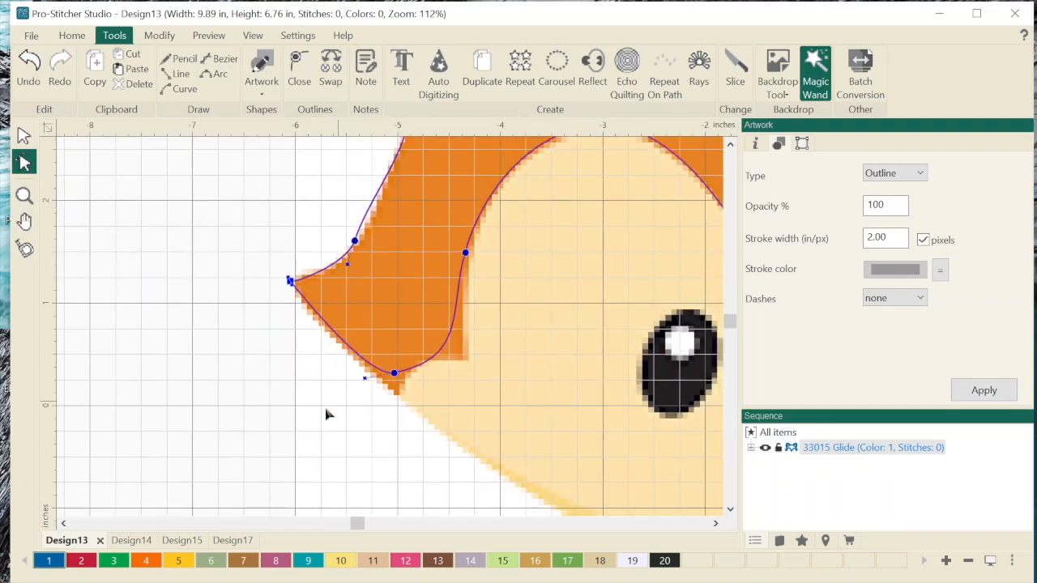
pyautogui.click(716, 523)
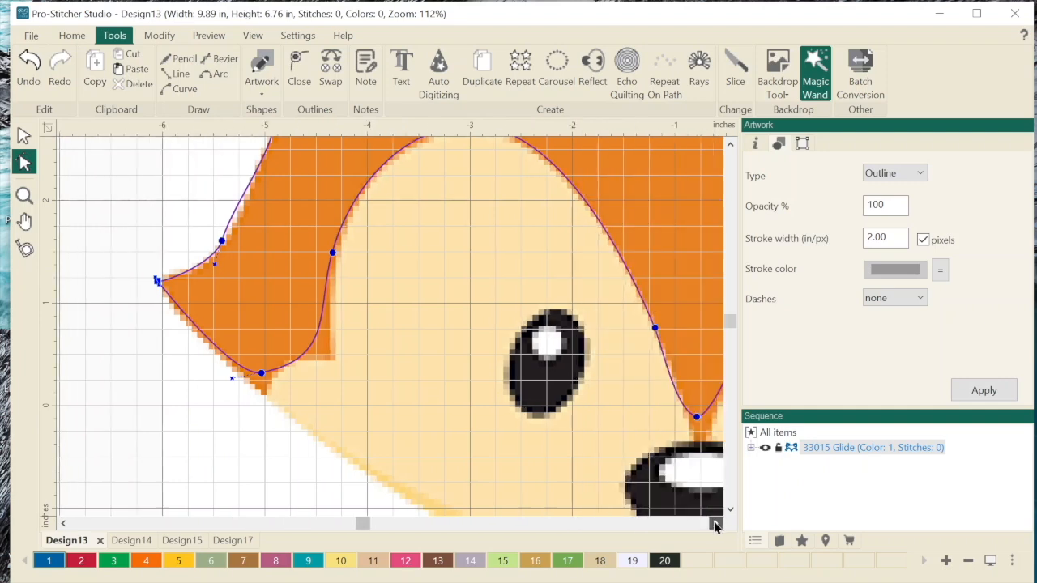
pyautogui.click(716, 524)
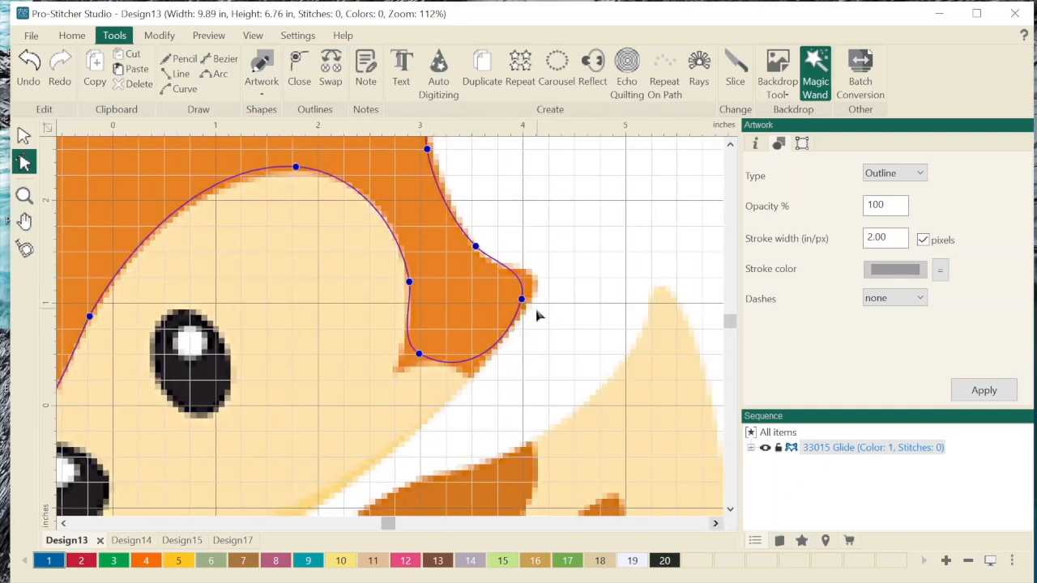
pyautogui.rightClick(524, 299)
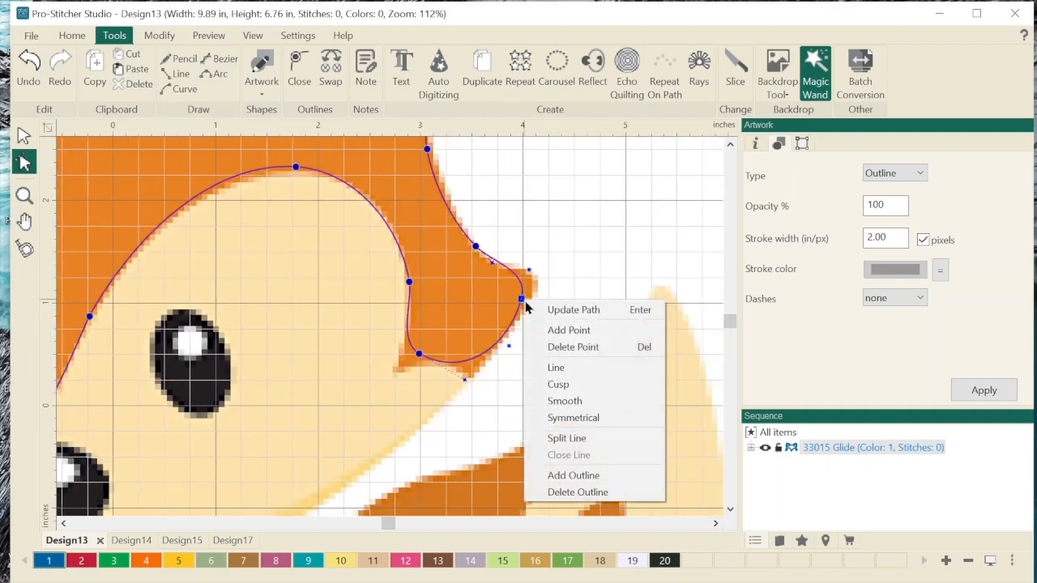
pyautogui.click(568, 368)
pyautogui.moveTo(521, 299); pyautogui.dragTo(538, 274)
pyautogui.moveTo(492, 330); pyautogui.dragTo(500, 350)
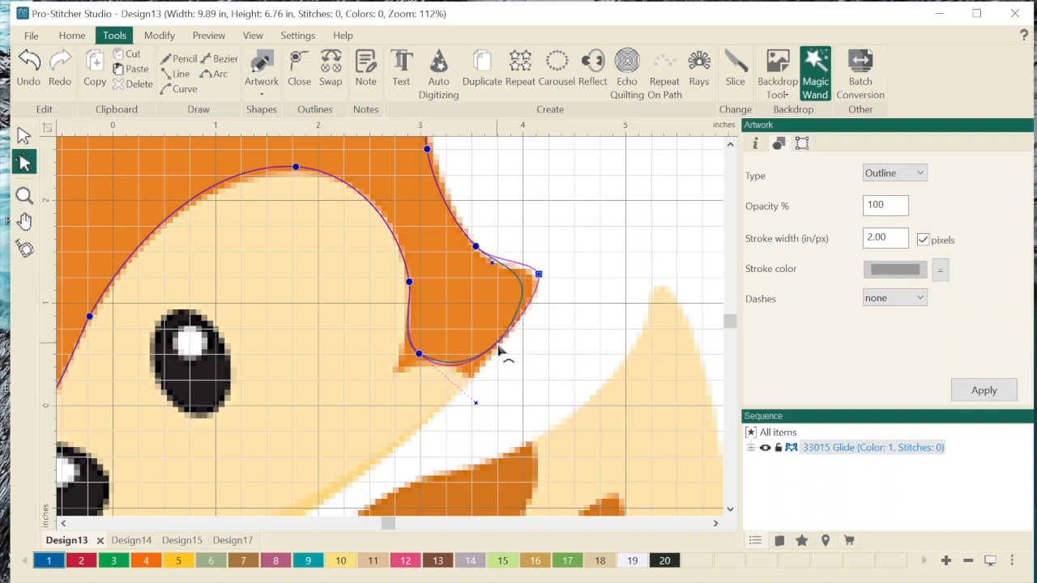
# Step: Fit the curves and the point above the right fur tip to the backdrop edge and finish editing the head outline
pyautogui.moveTo(502, 261); pyautogui.dragTo(504, 273)
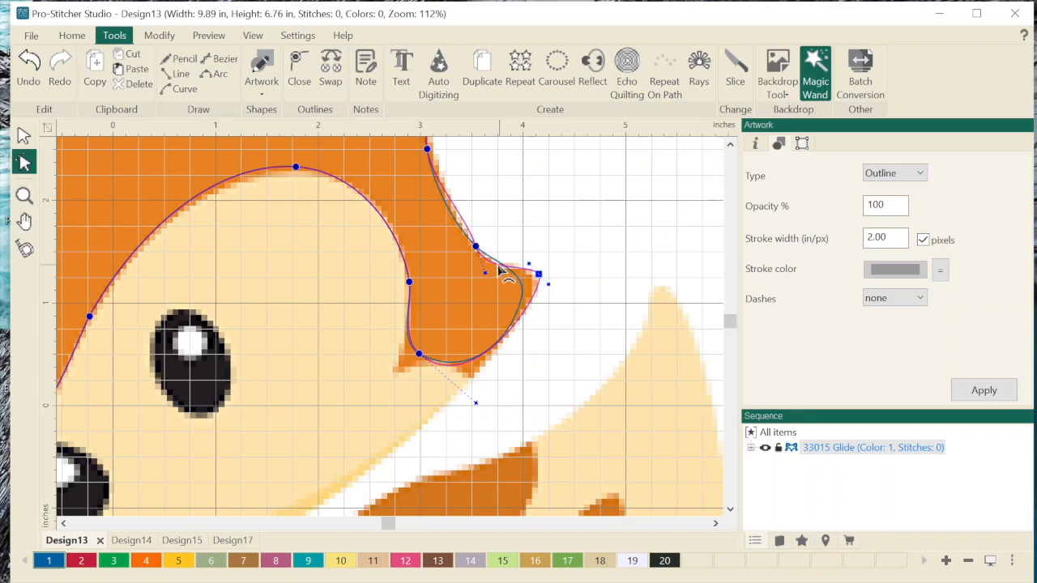
pyautogui.moveTo(463, 221); pyautogui.dragTo(462, 224)
pyautogui.click(475, 247)
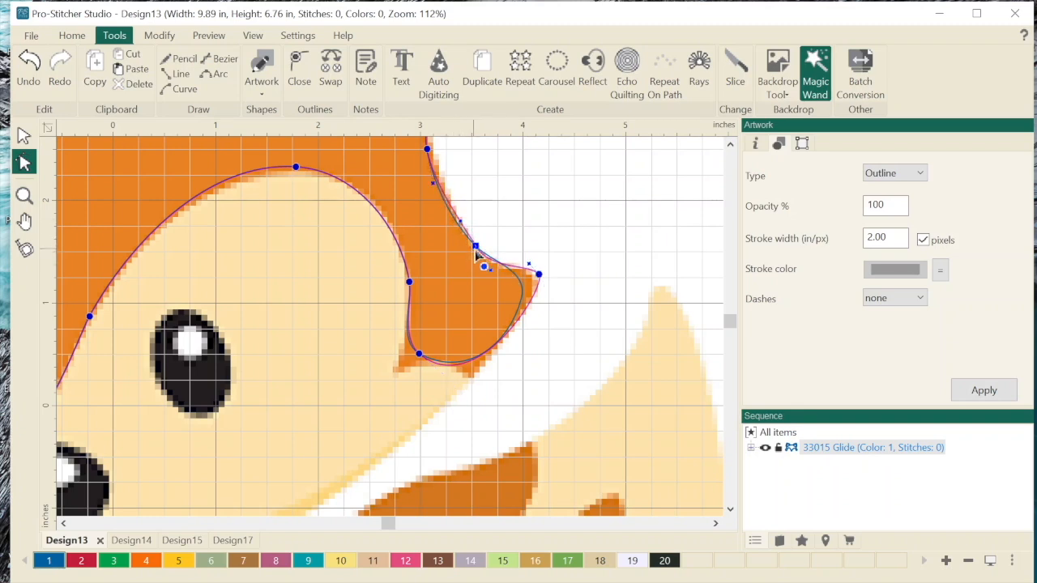
pyautogui.moveTo(472, 257); pyautogui.dragTo(465, 241)
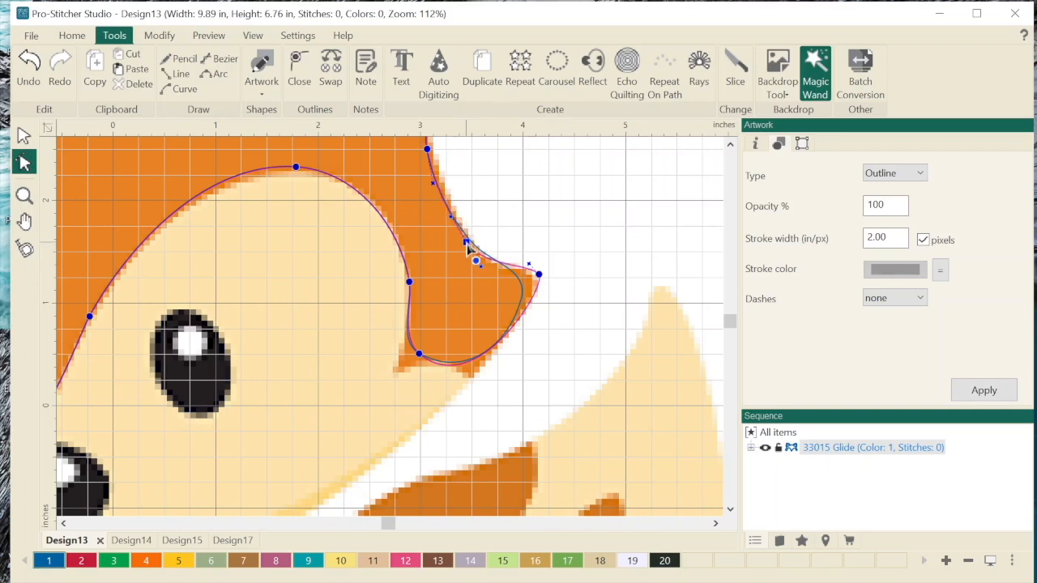
pyautogui.scroll(-1, 527, 243)
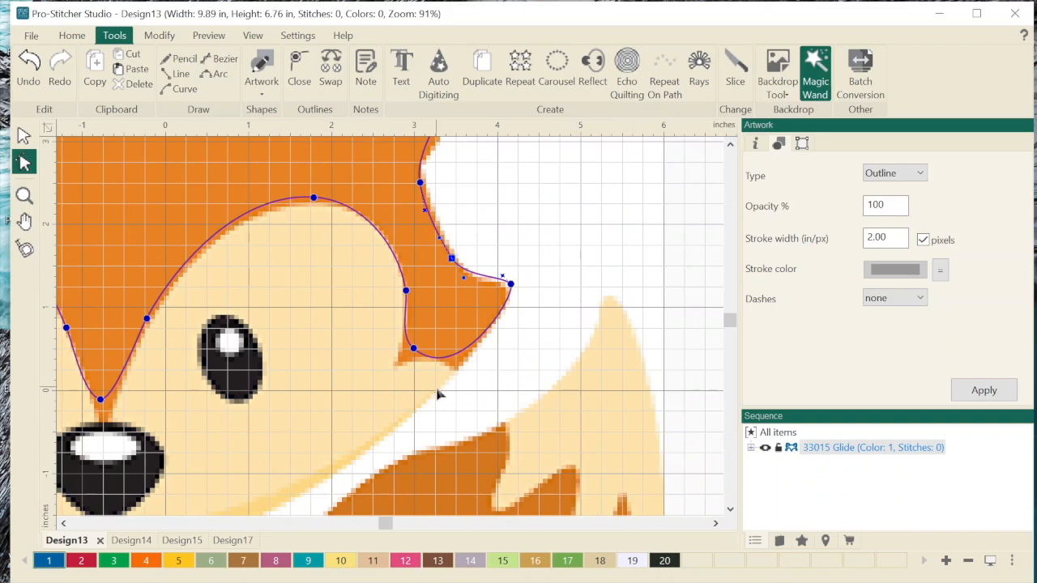
pyautogui.scroll(-4, 429, 387)
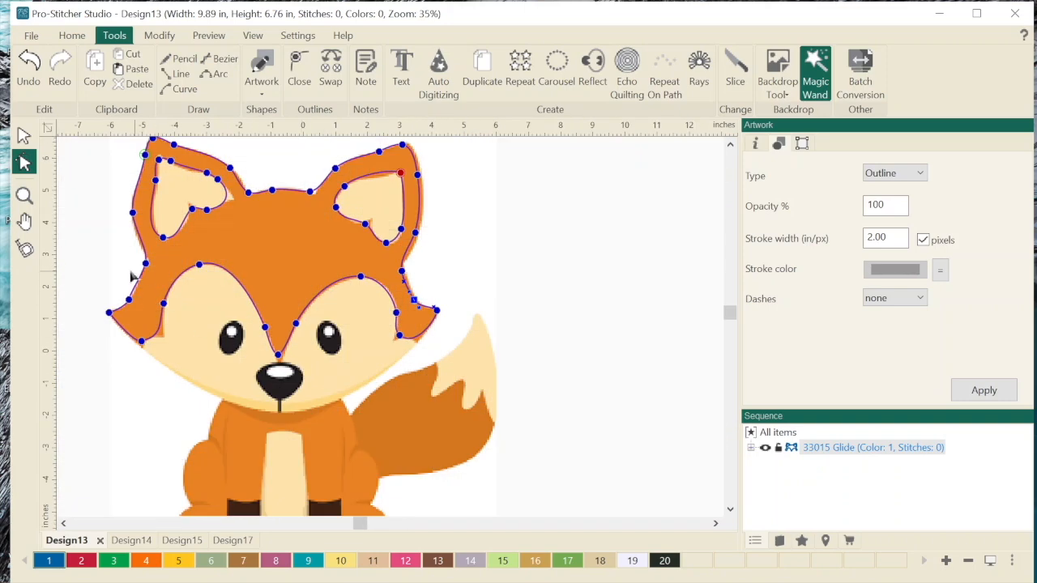
pyautogui.click(26, 137)
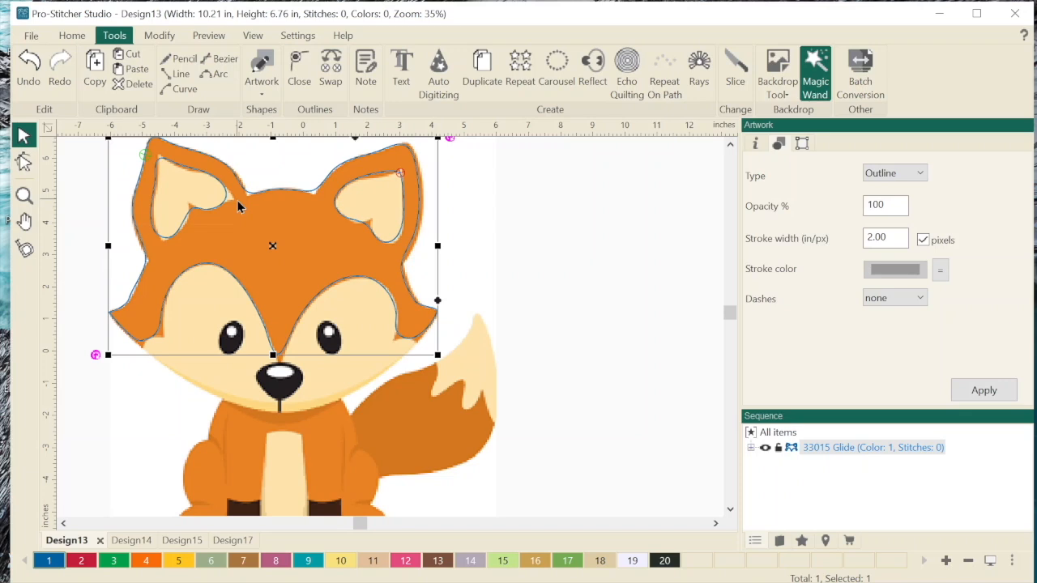
pyautogui.click(20, 143)
pyautogui.click(501, 341)
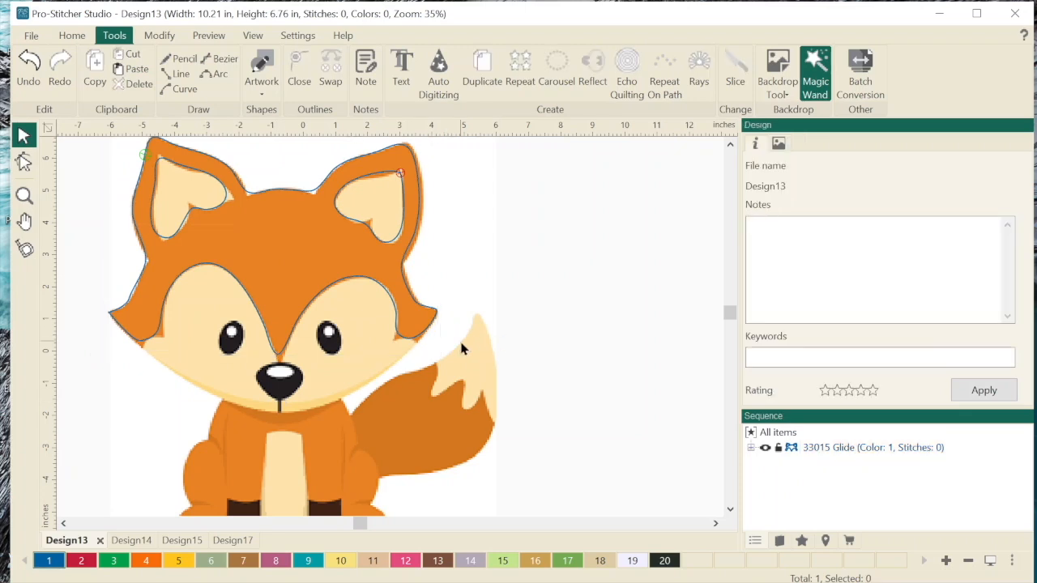
# Step: Trace the fox's left cheek and the white background between head and tail as curve artwork with the Magic Wand
pyautogui.hotkey('ctrl', '0')
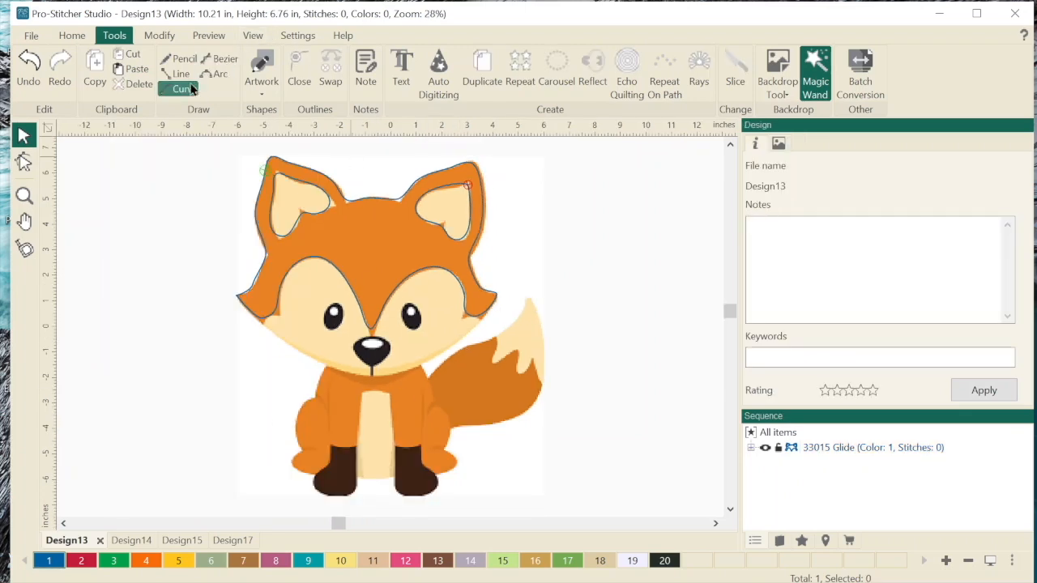
pyautogui.click(182, 89)
pyautogui.click(311, 318)
pyautogui.click(452, 347)
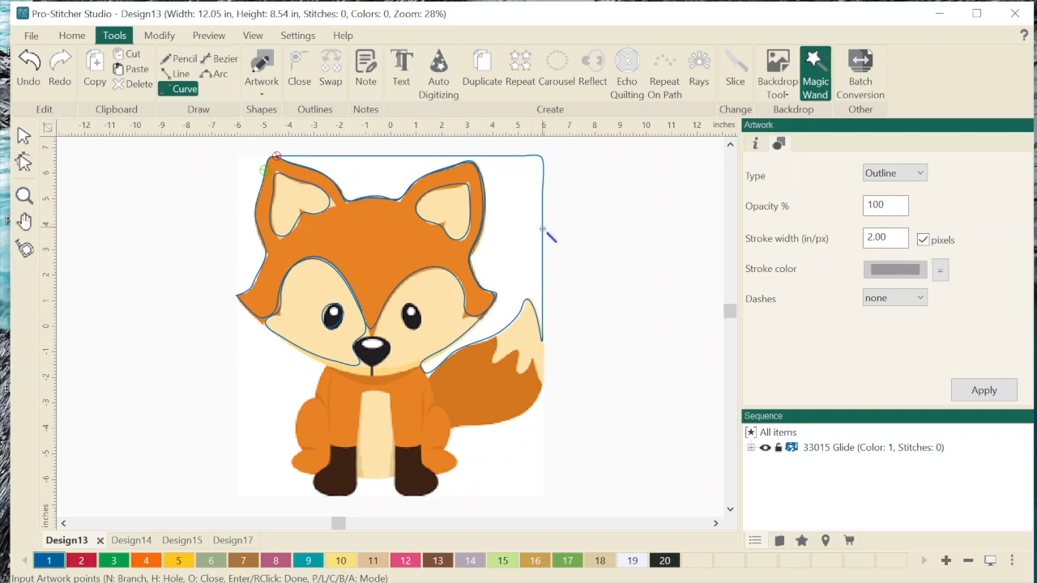
# Step: Undo the white background trace, and trace the fox's right cheek, chin and body as curve artwork with the Magic Wand
pyautogui.click(28, 69)
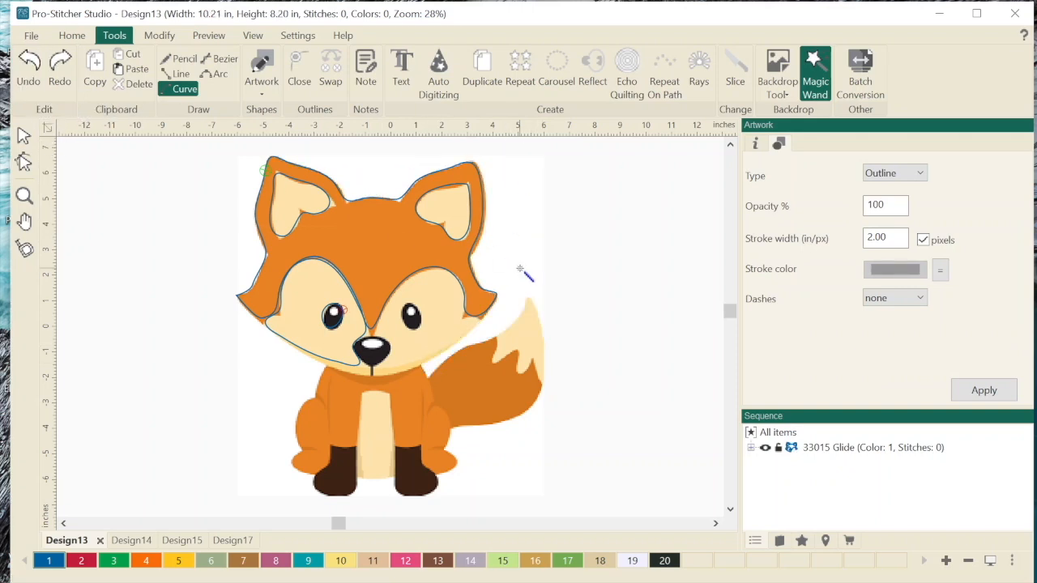
pyautogui.click(367, 369)
pyautogui.click(387, 375)
pyautogui.click(409, 345)
pyautogui.click(417, 392)
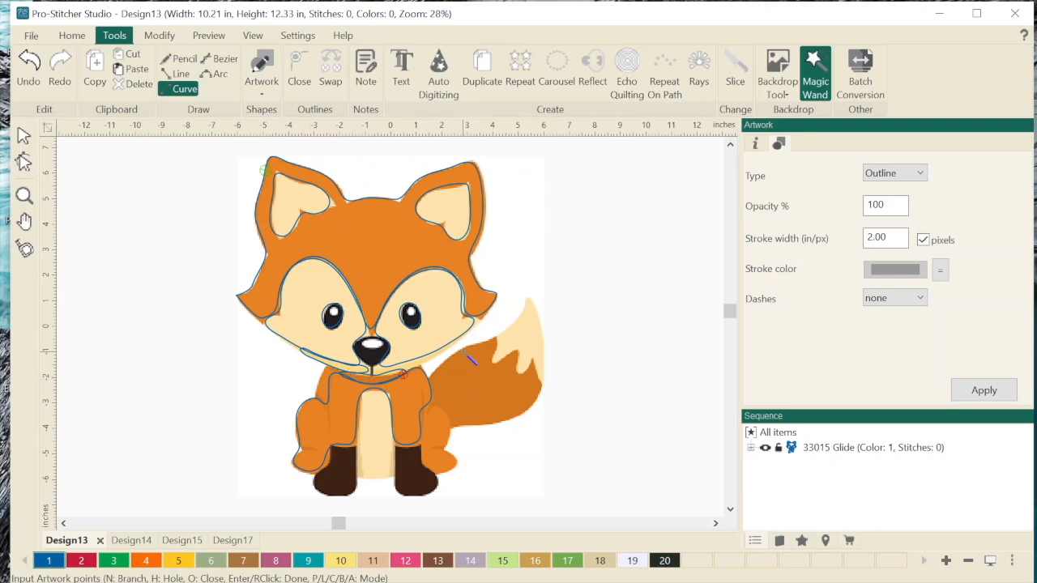
# Step: Delete all traced artwork from the fox design and switch to the lion in Design14
pyautogui.click(25, 138)
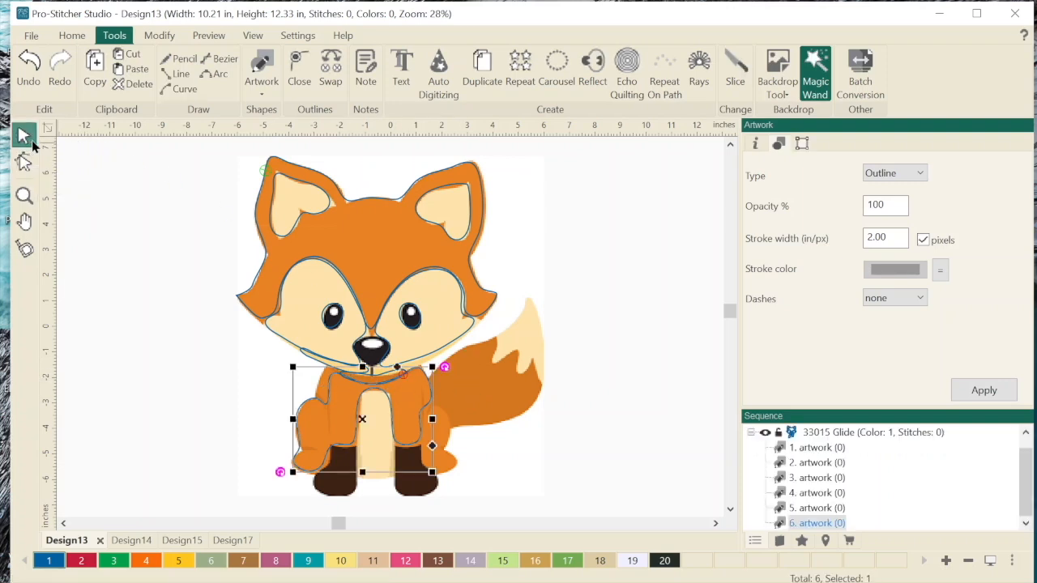
pyautogui.click(153, 238)
pyautogui.moveTo(164, 162); pyautogui.dragTo(608, 500)
pyautogui.press('Delete')
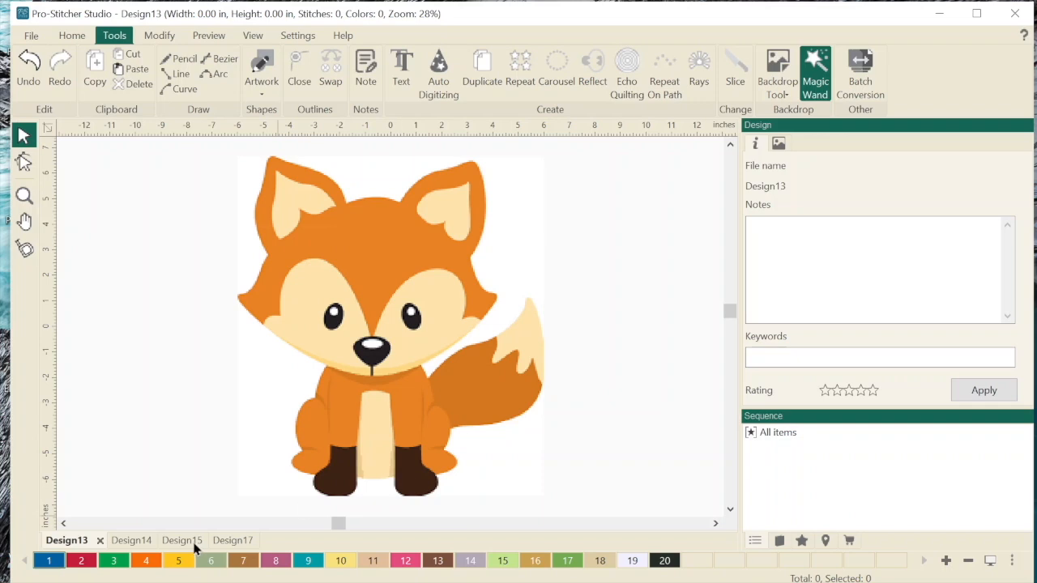
pyautogui.click(129, 540)
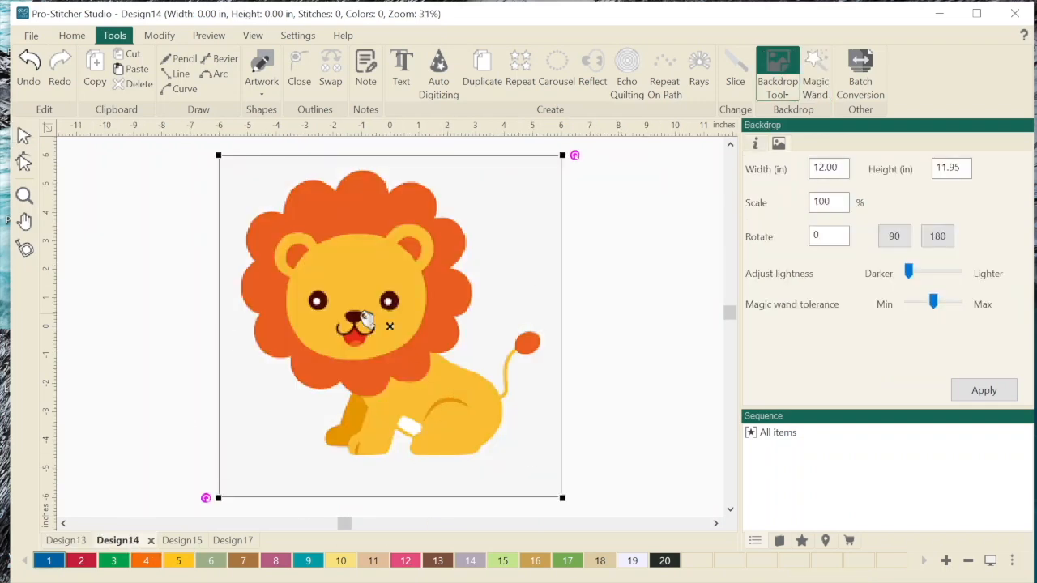
# Step: Trace the lion's mane as arc artwork with the Magic Wand and move the outline clear of the backdrop, left of the lion
pyautogui.click(213, 75)
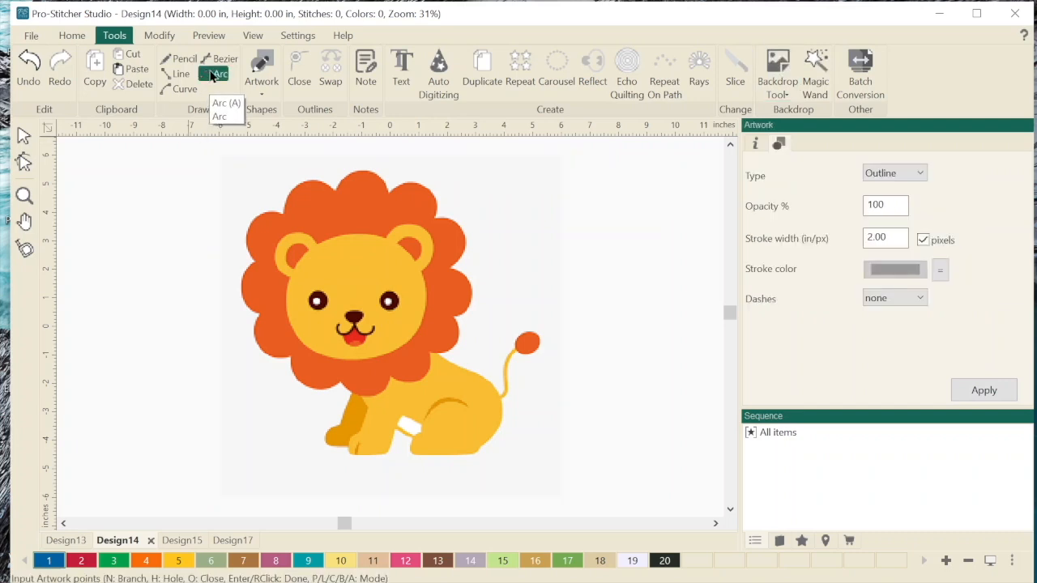
pyautogui.click(352, 203)
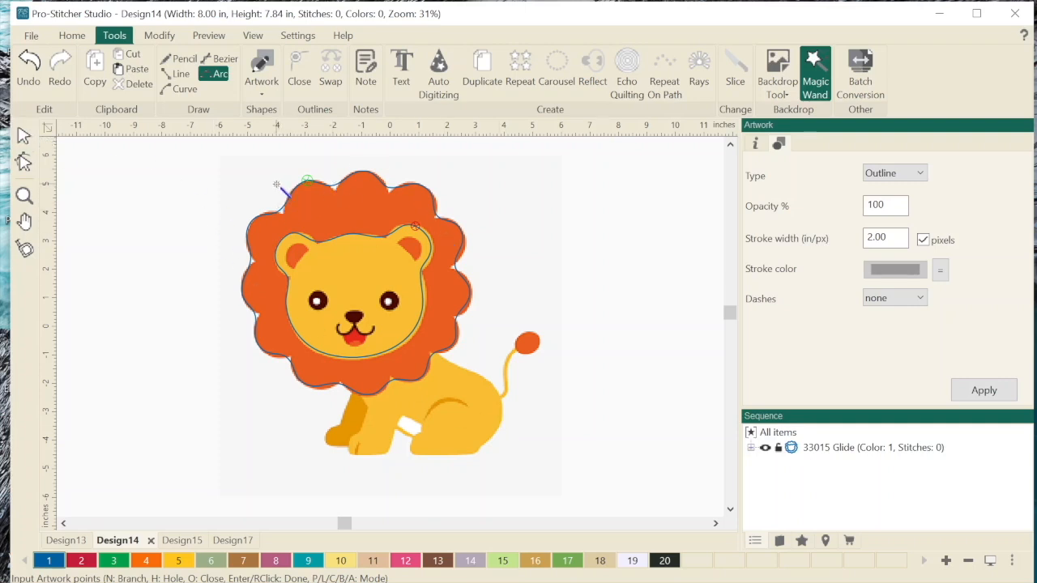
pyautogui.press('z')
pyautogui.moveTo(237, 167); pyautogui.dragTo(413, 229)
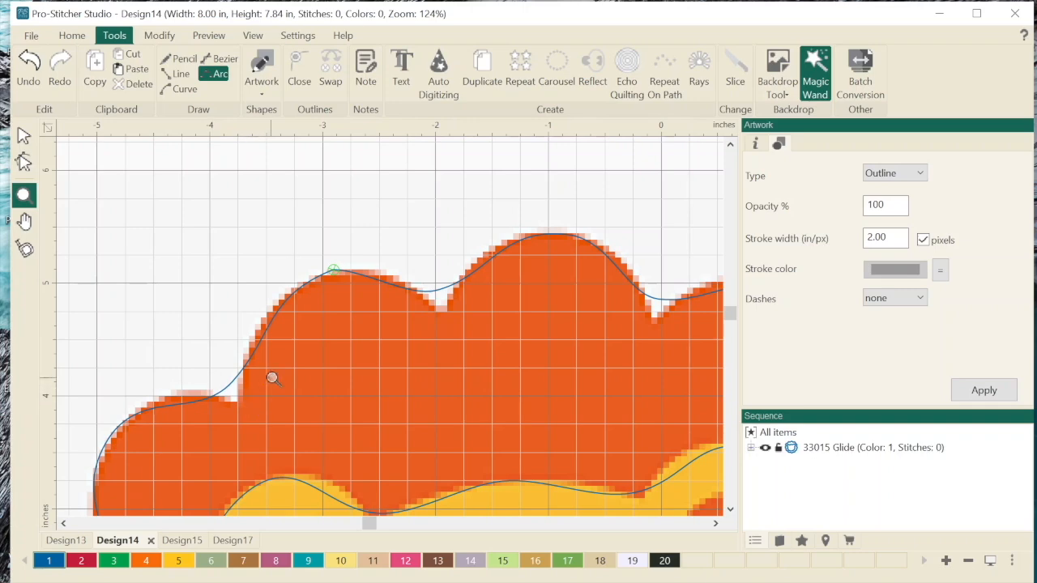
pyautogui.scroll(-3, 343, 335)
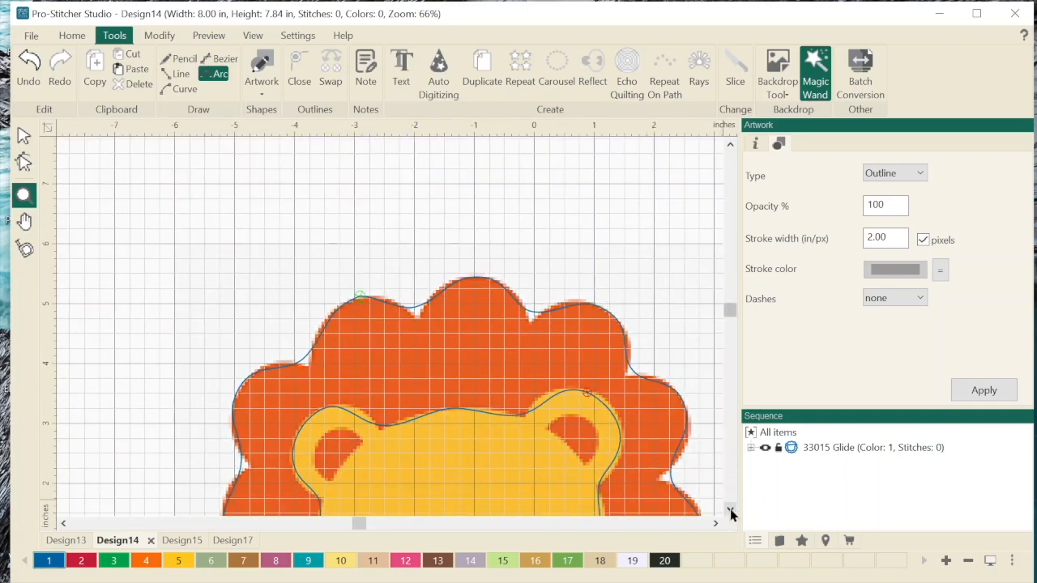
pyautogui.click(729, 509)
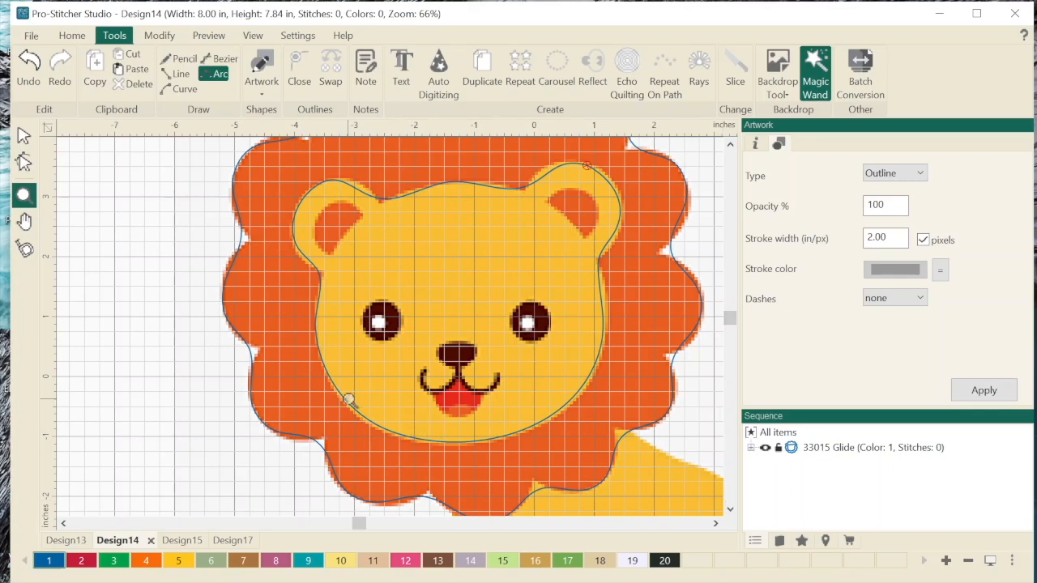
pyautogui.scroll(-2, 359, 388)
pyautogui.scroll(-1, 405, 379)
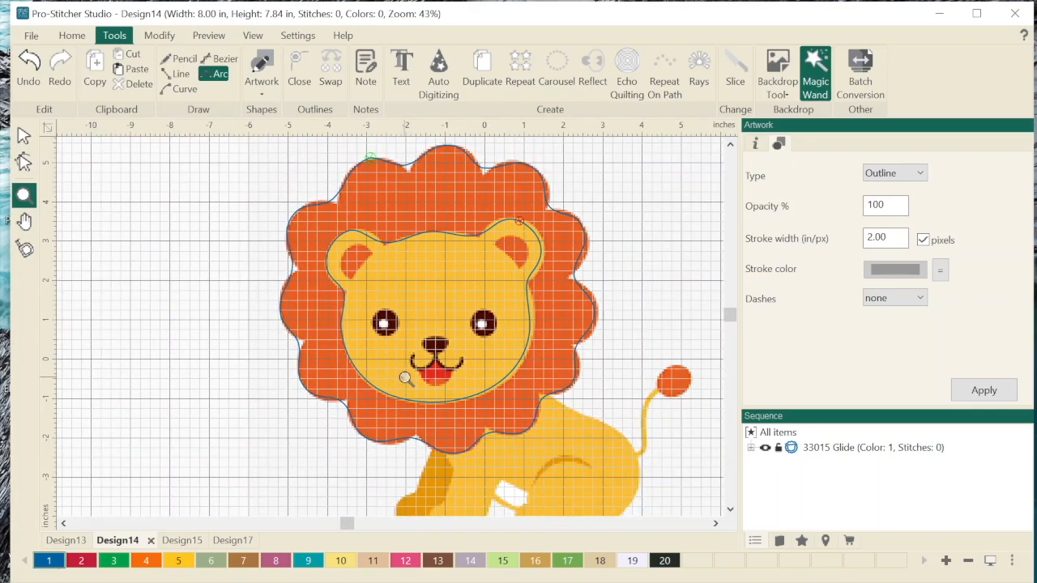
pyautogui.click(22, 138)
pyautogui.moveTo(427, 300); pyautogui.dragTo(80, 296)
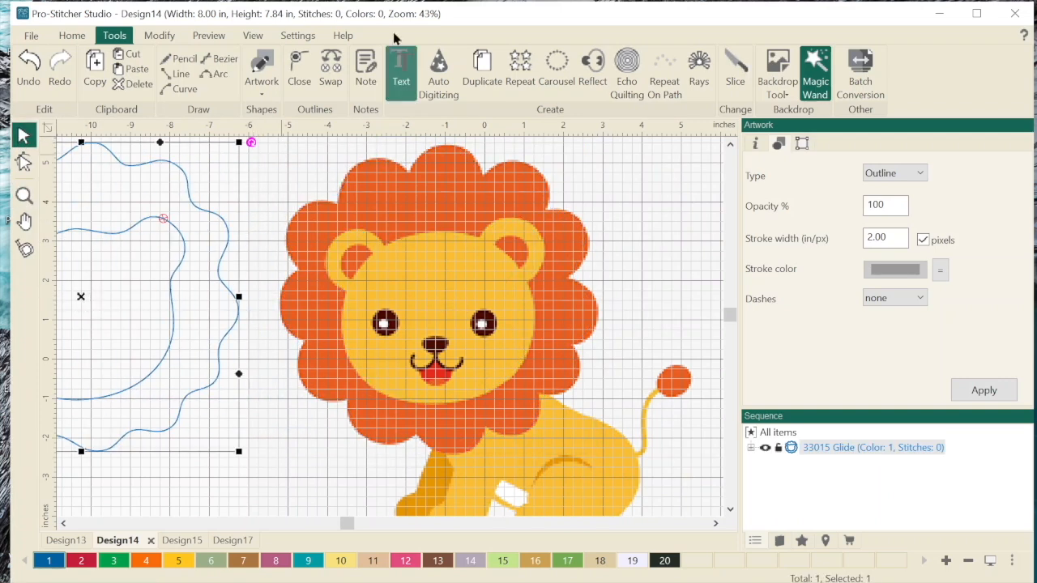
# Step: Trace the lion's mane as curve artwork with the Magic Wand and lay this outline over the arc outline beside the lion
pyautogui.click(180, 88)
pyautogui.click(434, 278)
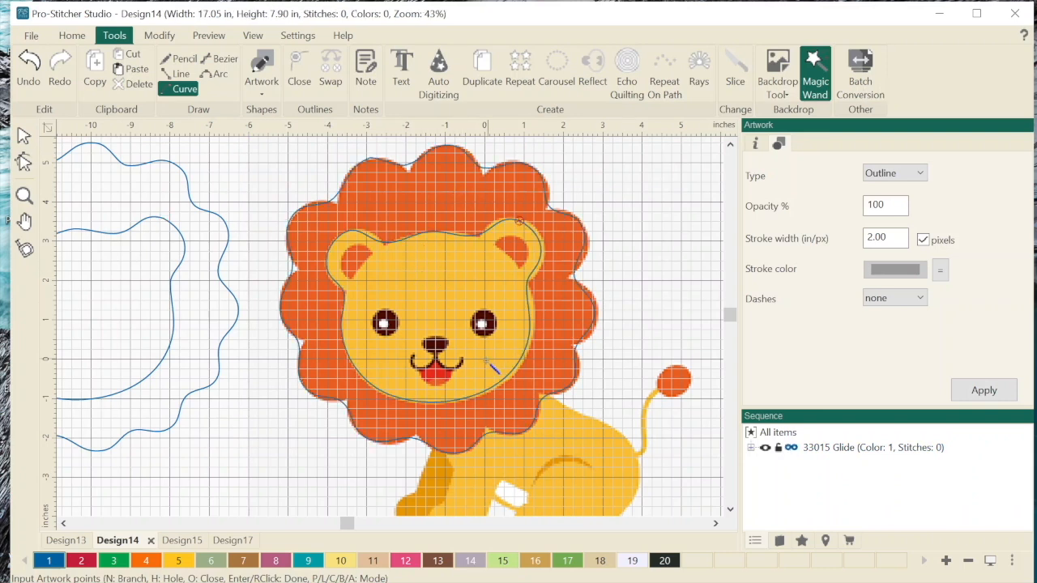
pyautogui.click(22, 136)
pyautogui.moveTo(437, 301); pyautogui.dragTo(144, 305)
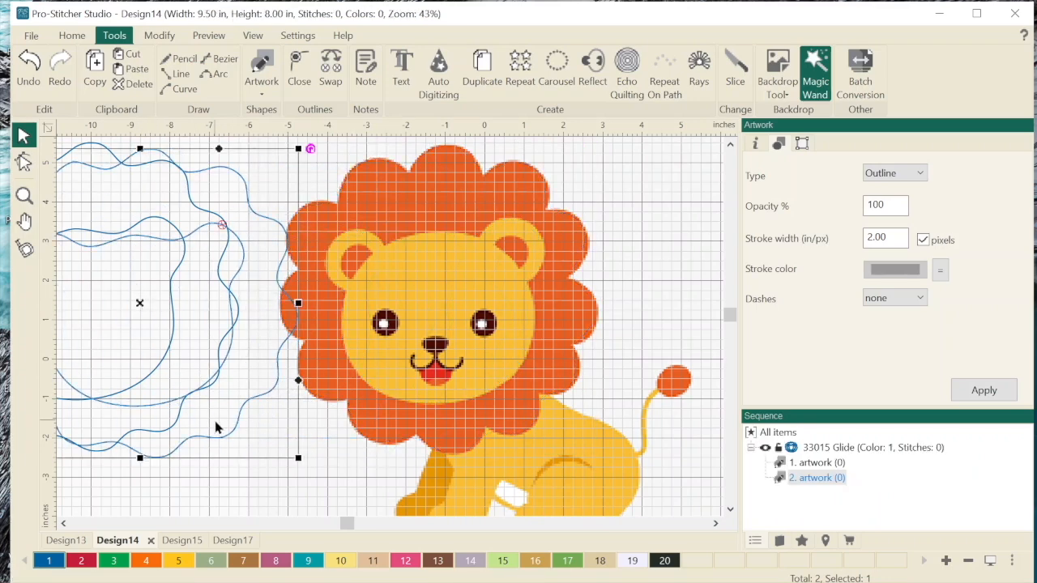
pyautogui.hscroll(-5, 207, 428)
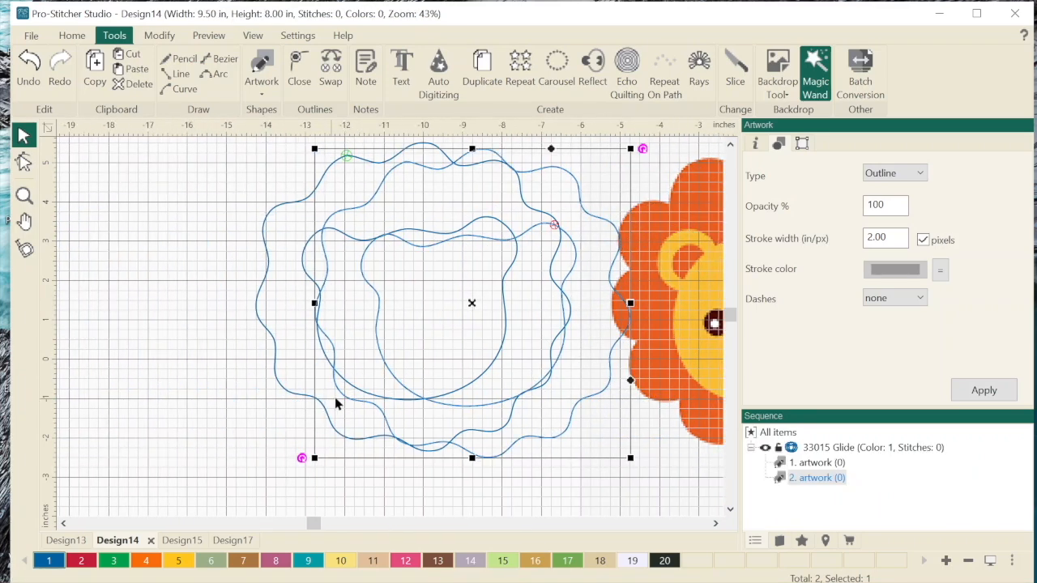
pyautogui.moveTo(480, 315); pyautogui.dragTo(422, 297)
pyautogui.click(173, 388)
pyautogui.scroll(-2, 522, 328)
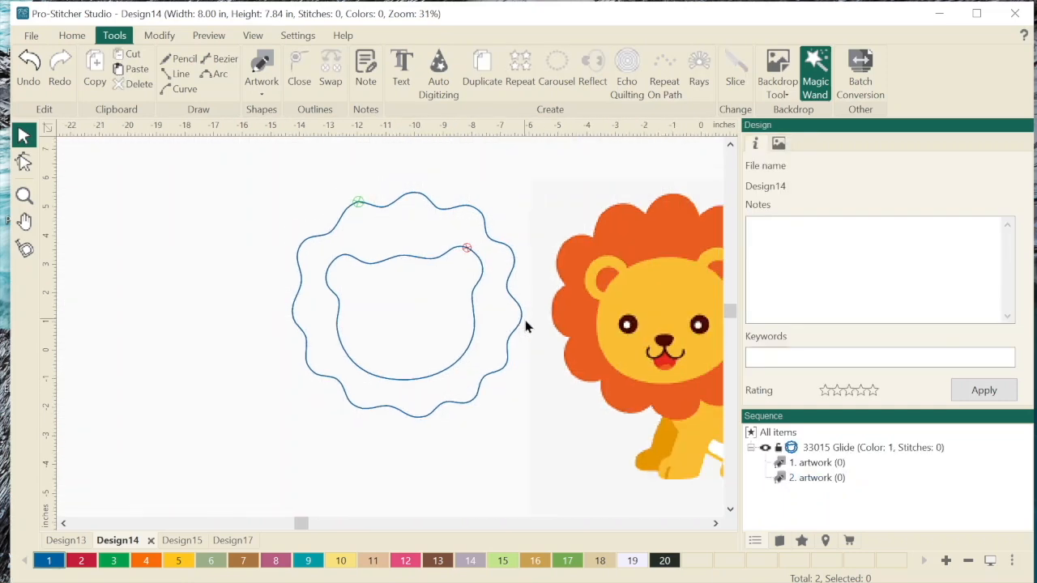
# Step: Trace the lion's mane with the Magic Wand as line artwork and again as pencil artwork
pyautogui.hscroll(5, 600, 397)
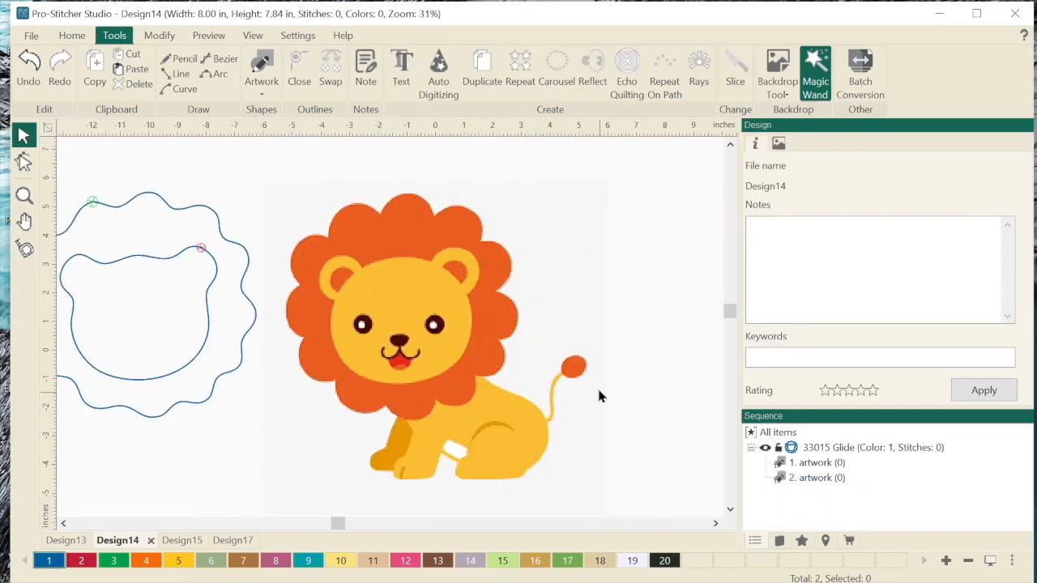
pyautogui.click(178, 74)
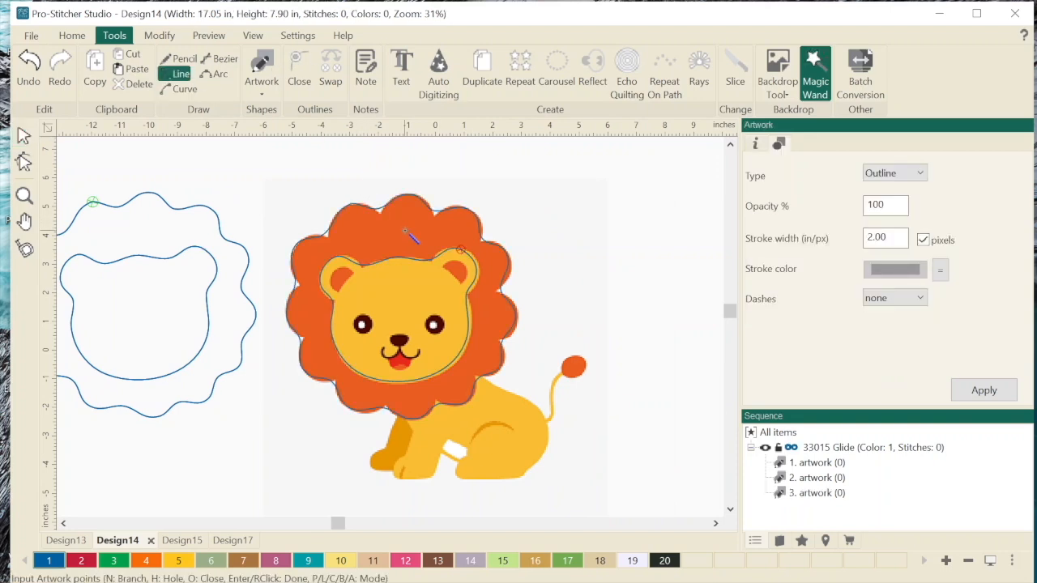
pyautogui.click(179, 59)
pyautogui.click(389, 235)
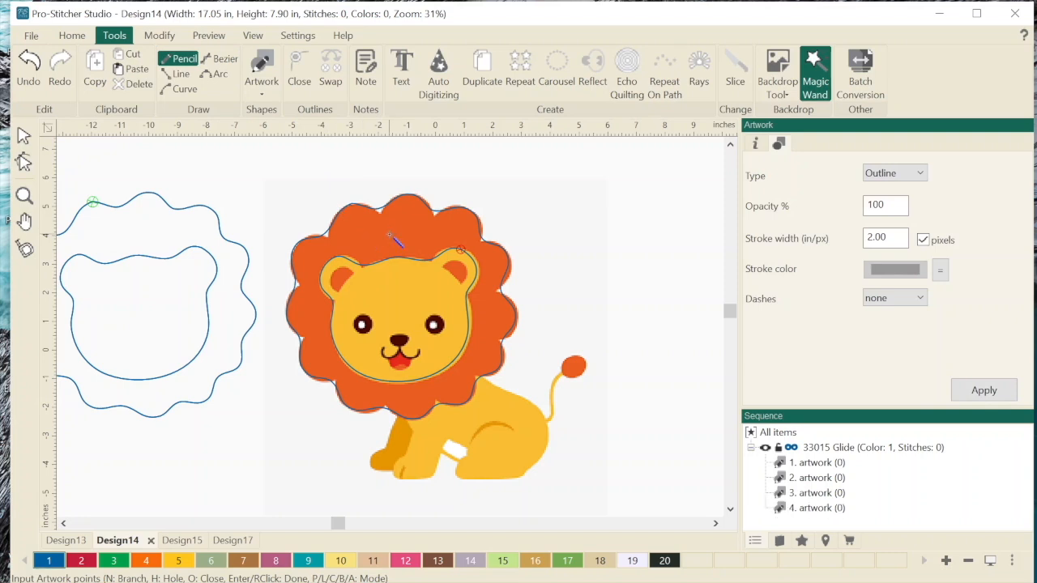
# Step: Move the pencil-traced mane outline off the lion to its upper right
pyautogui.click(23, 136)
pyautogui.moveTo(408, 305); pyautogui.dragTo(641, 235)
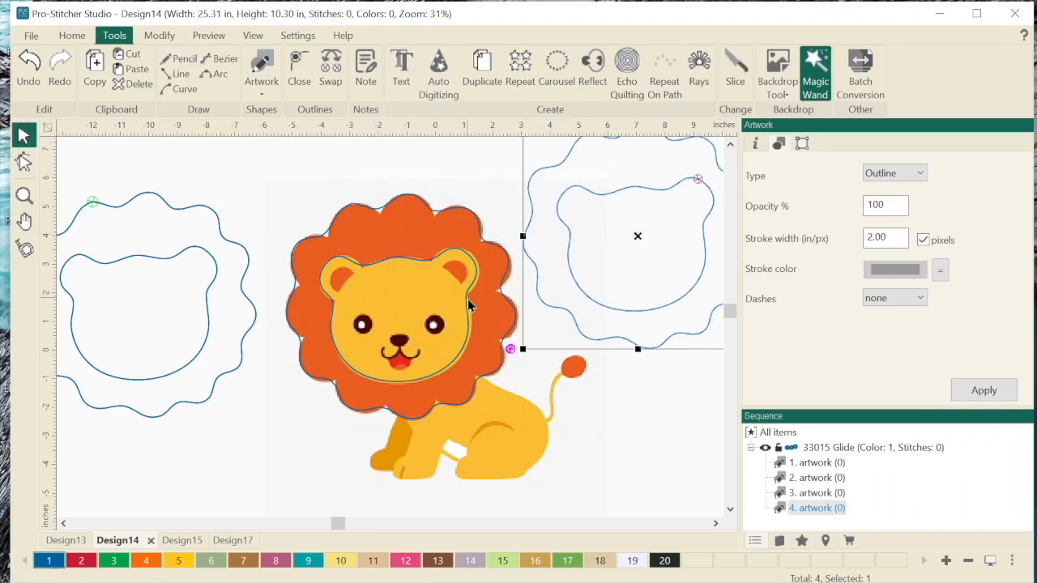
pyautogui.click(731, 145)
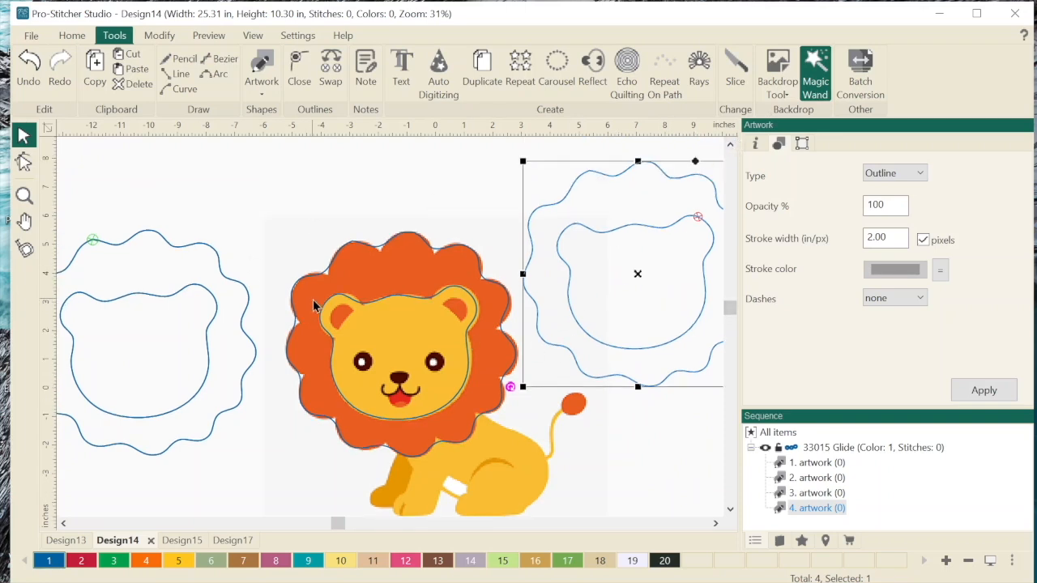
# Step: Trace the lion's mane as Bezier artwork with the Magic Wand and lay the pencil outline back over the mane for comparison
pyautogui.click(222, 62)
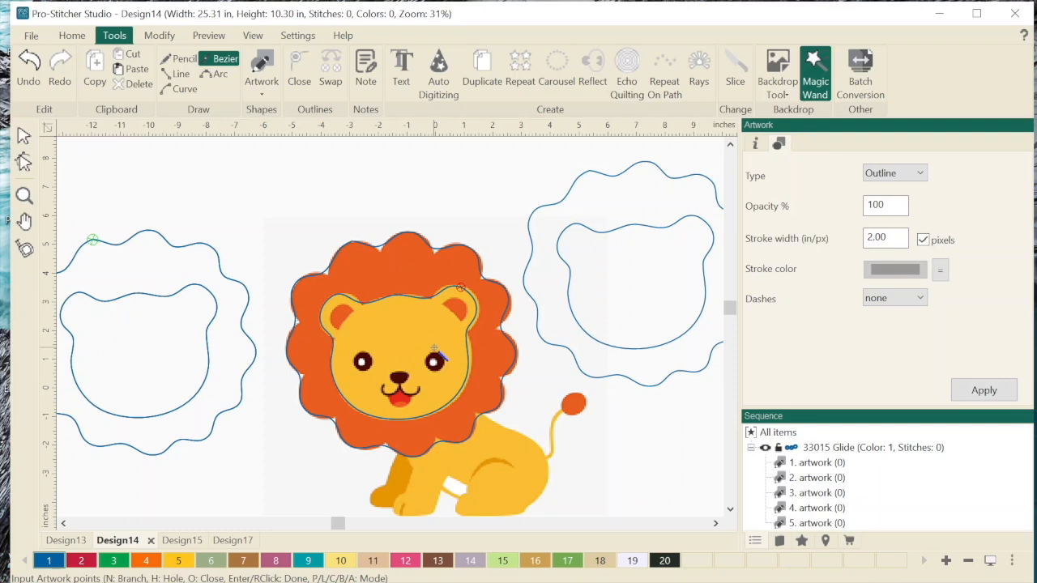
pyautogui.click(23, 135)
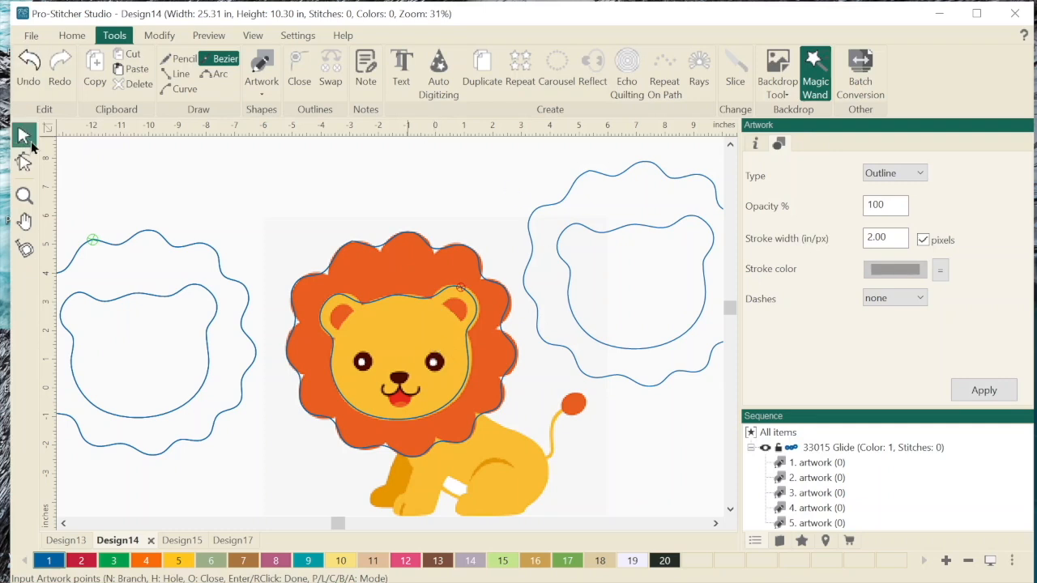
pyautogui.click(638, 248)
pyautogui.moveTo(638, 277); pyautogui.dragTo(397, 348)
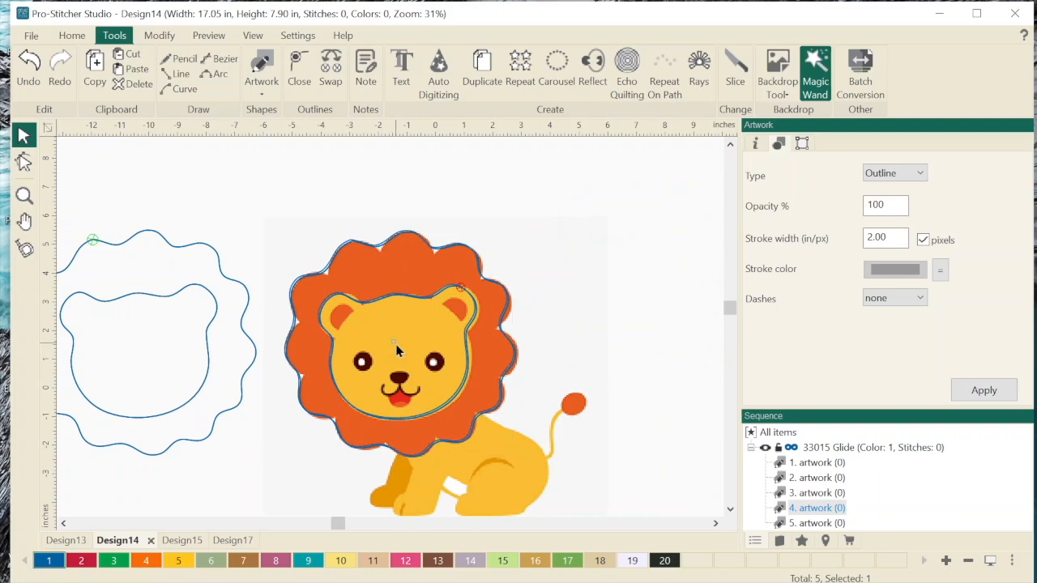
pyautogui.click(396, 346)
pyautogui.scroll(-1, 623, 277)
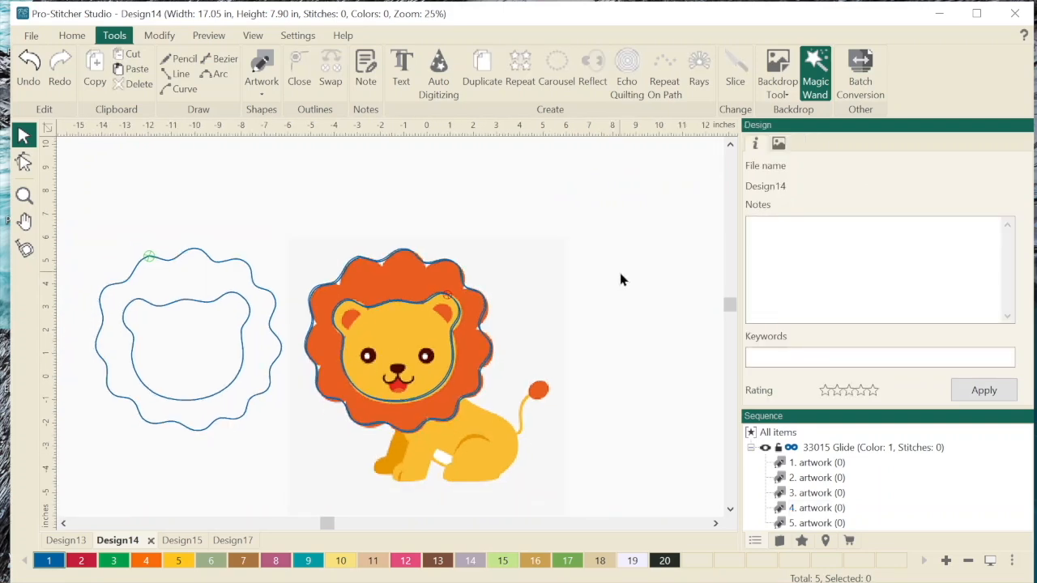
pyautogui.scroll(1, 600, 276)
pyautogui.scroll(3, 576, 279)
pyautogui.scroll(-3, 571, 281)
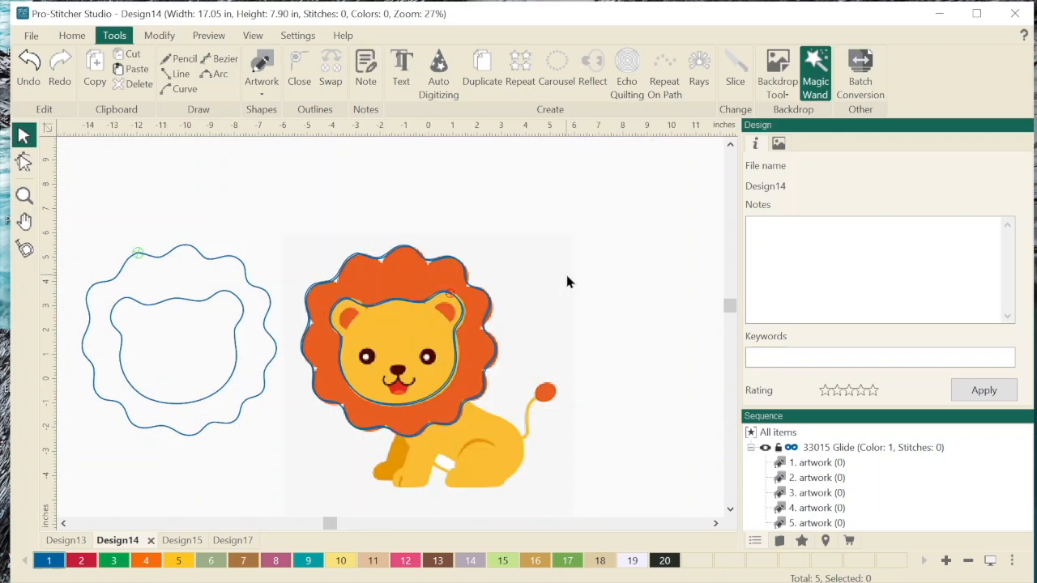
# Step: Delete all the comparison outlines on and beside the lion
pyautogui.click(423, 304)
pyautogui.moveTo(607, 204); pyautogui.dragTo(274, 484)
pyautogui.press('Delete')
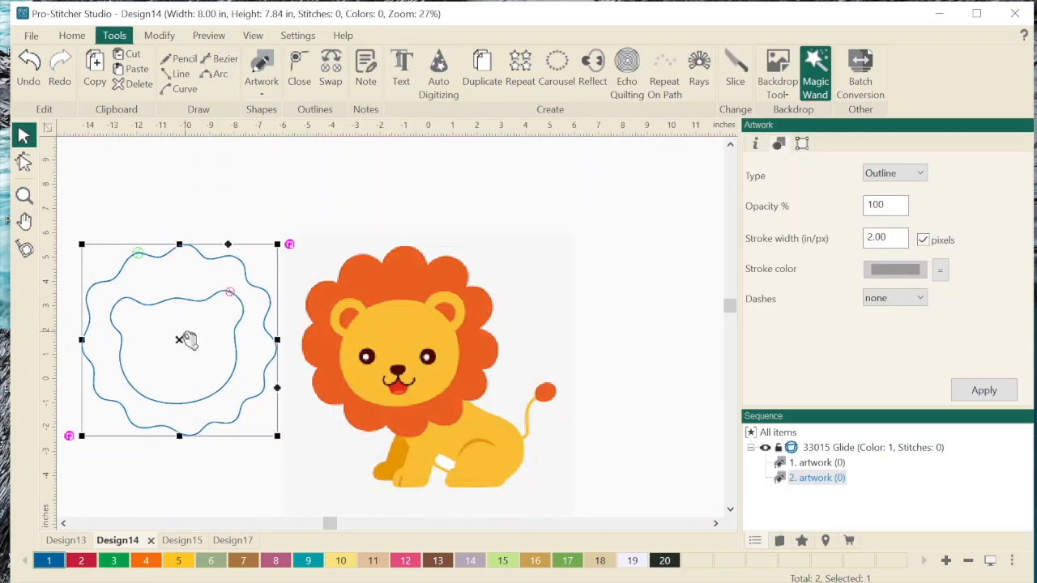
pyautogui.press('Delete')
pyautogui.press('Delete')
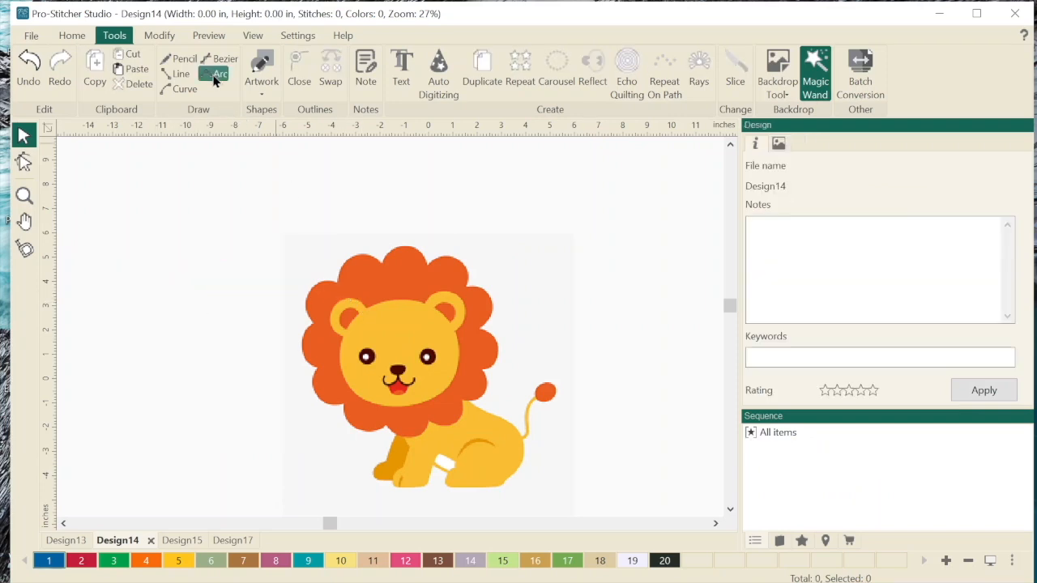
# Step: Trace the lion's mane, body, front leg, tail tuft and tail as curve artwork with the Magic Wand
pyautogui.click(180, 88)
pyautogui.click(408, 294)
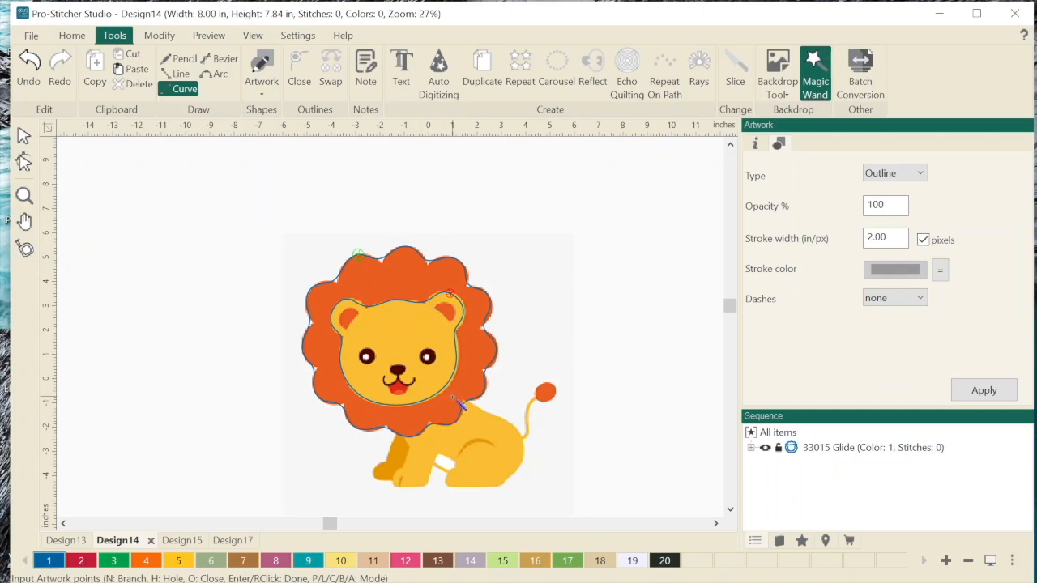
pyautogui.click(479, 430)
pyautogui.click(401, 461)
pyautogui.click(546, 397)
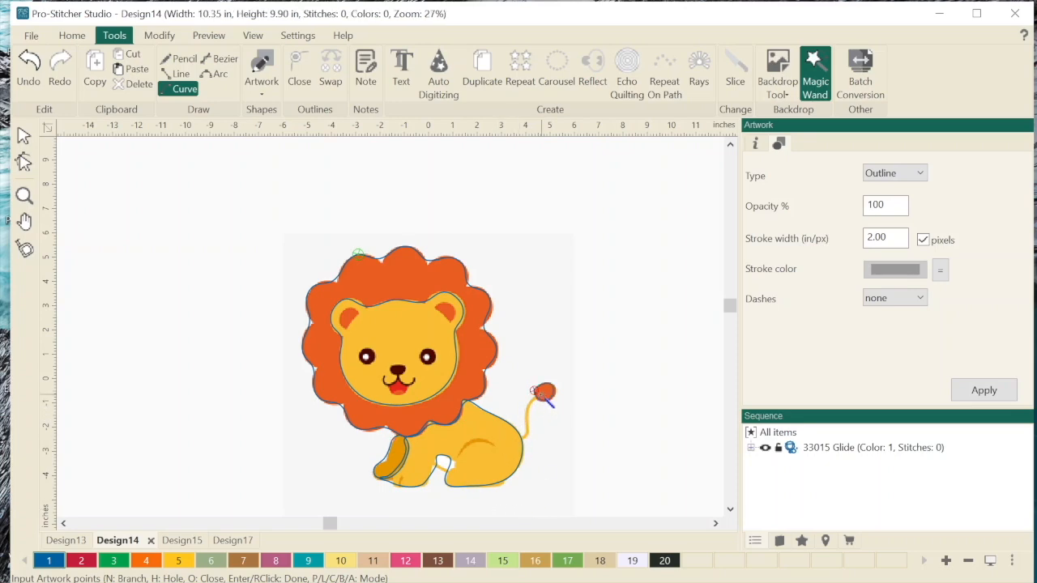
pyautogui.scroll(3, 535, 435)
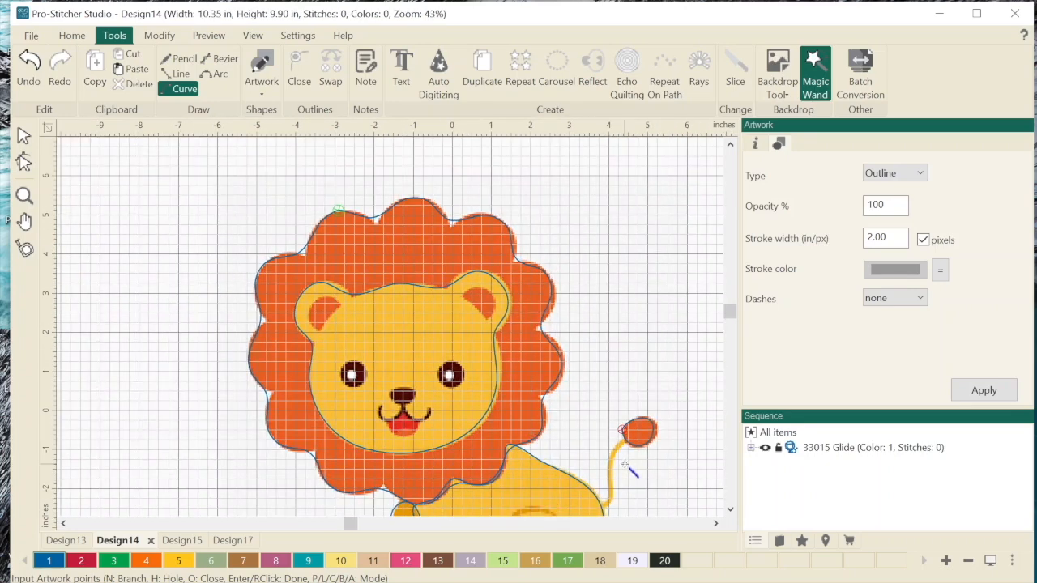
pyautogui.scroll(-2, 640, 478)
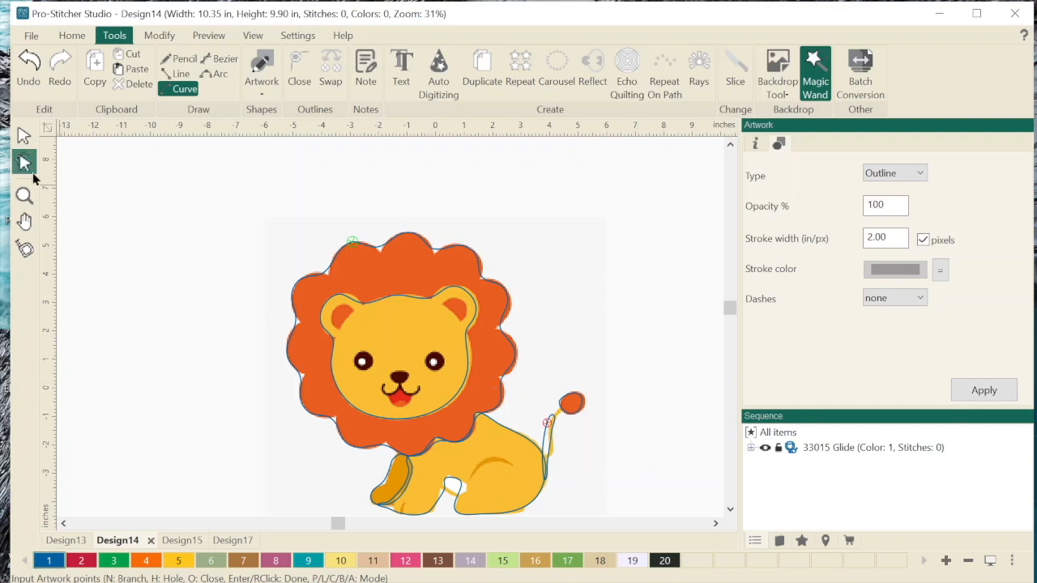
pyautogui.click(25, 136)
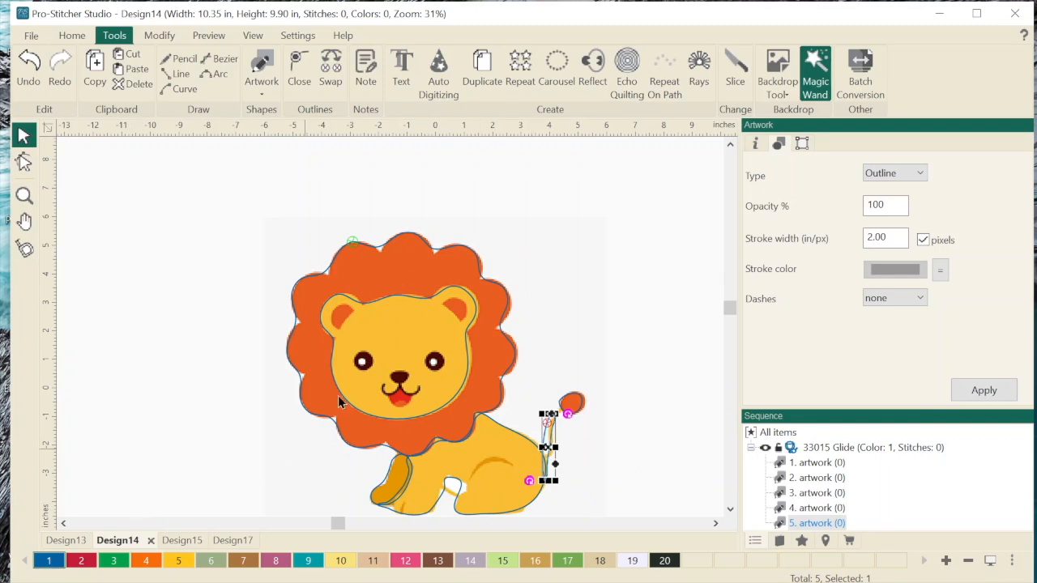
# Step: Create a new design and load the Vectors_Tree image as its backdrop
pyautogui.click(33, 36)
pyautogui.click(46, 54)
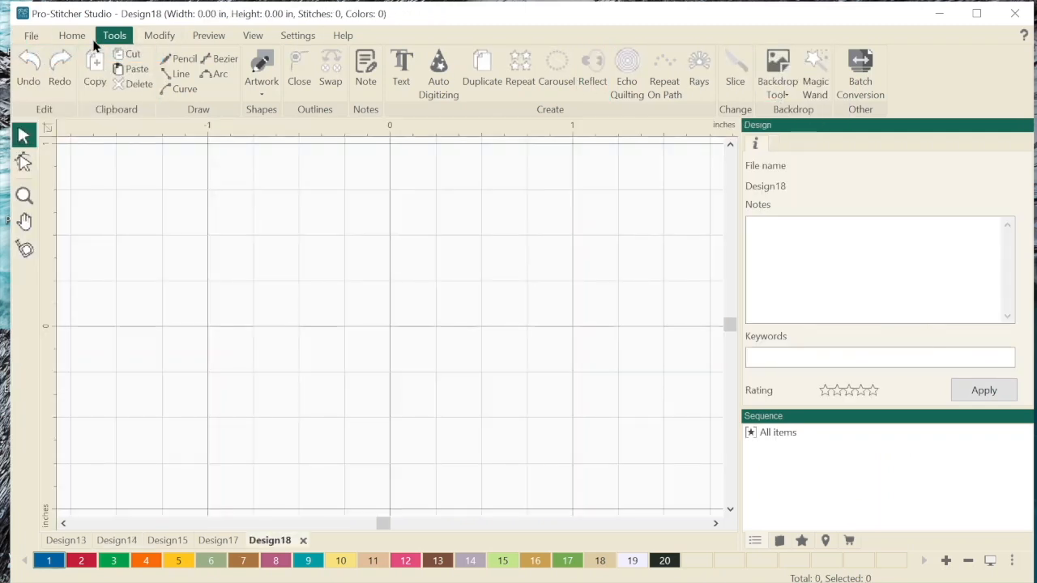
pyautogui.click(766, 64)
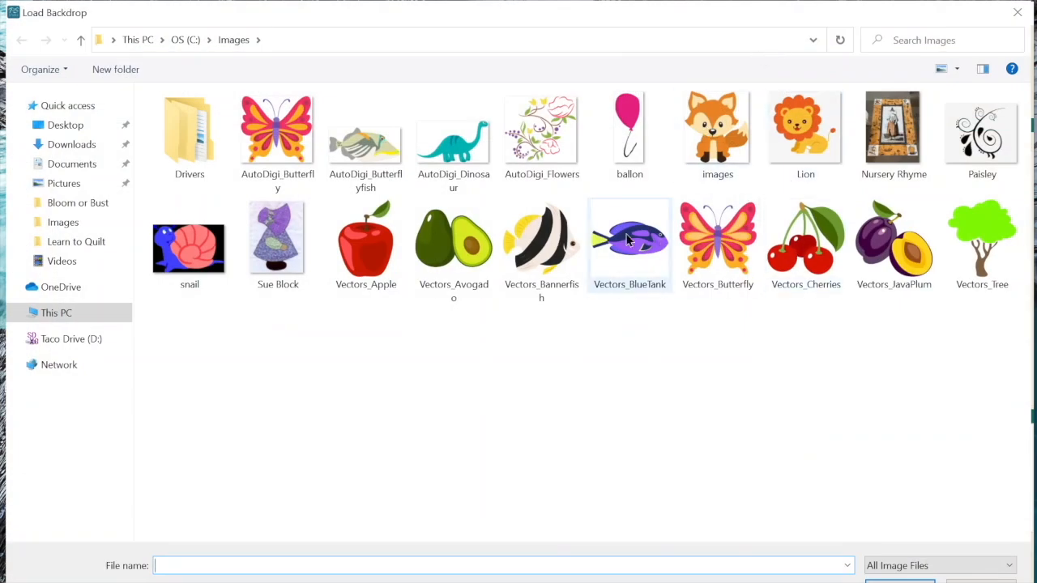
pyautogui.click(544, 236)
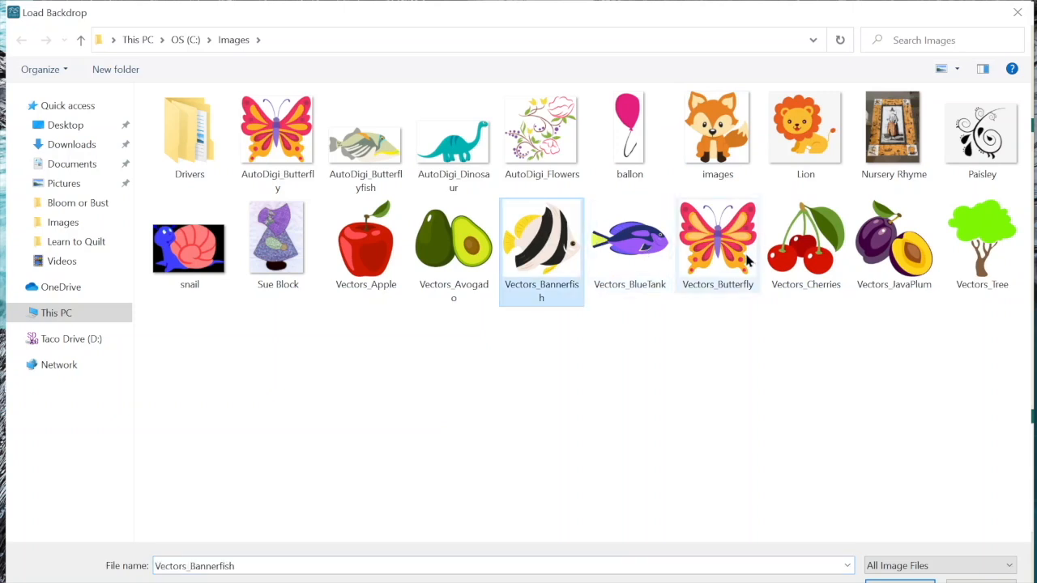
pyautogui.click(631, 240)
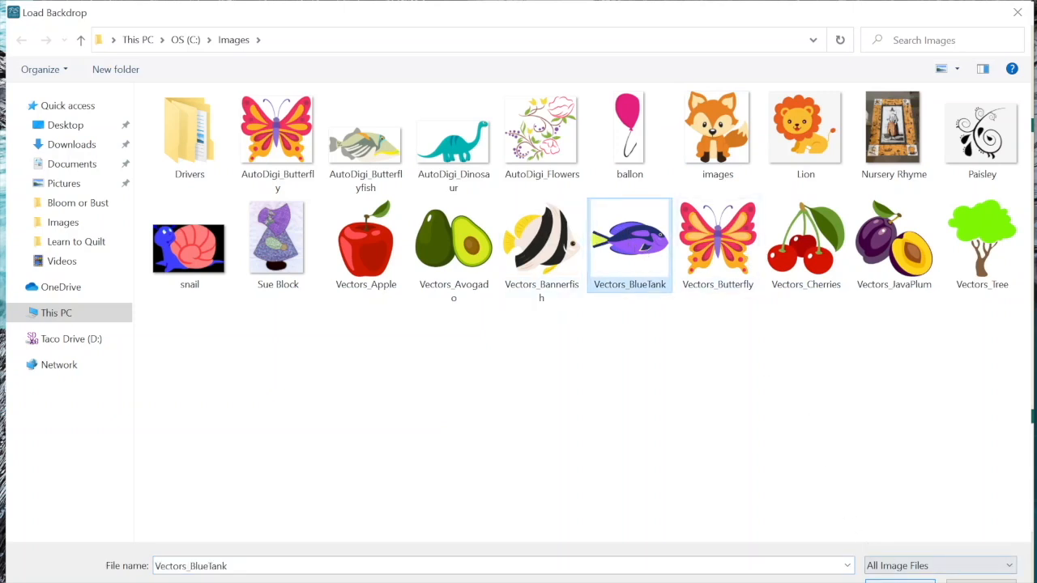
pyautogui.click(985, 243)
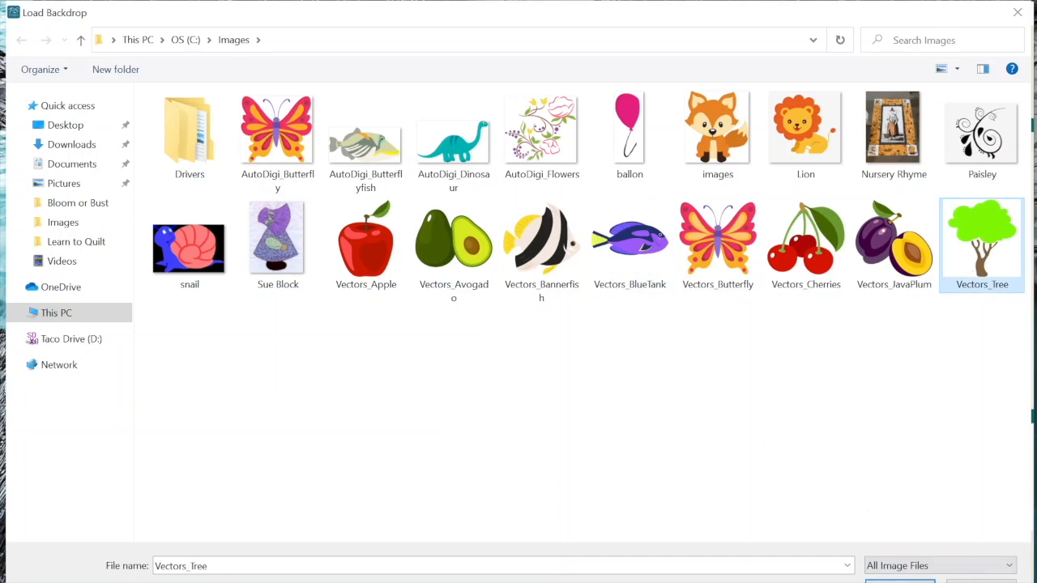
pyautogui.click(900, 581)
# Step: Set the tree backdrop's width to 10 inches and fit it in the workspace
pyautogui.moveTo(836, 169); pyautogui.dragTo(797, 174)
pyautogui.write('10')
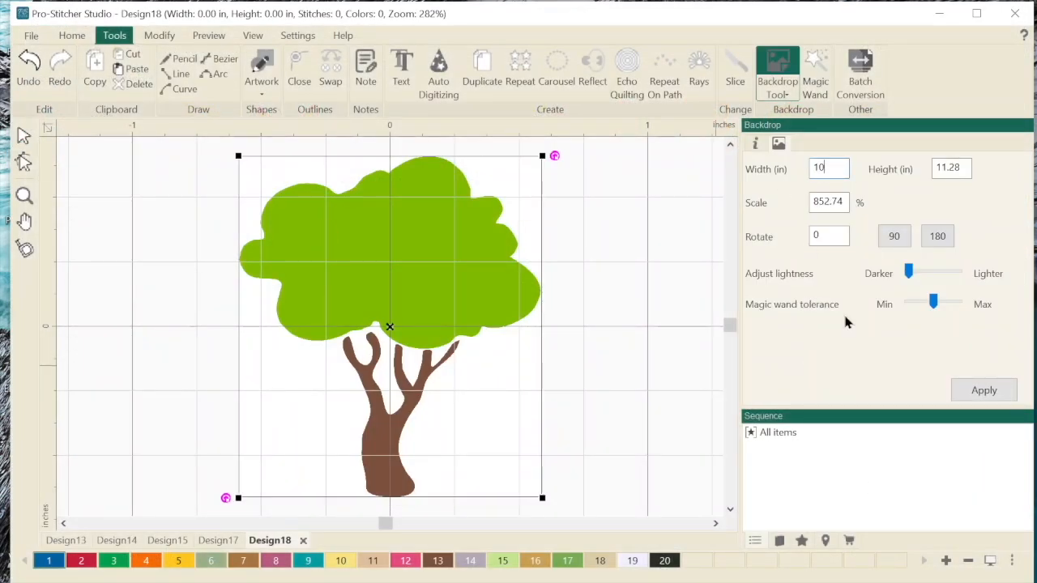
pyautogui.click(990, 392)
pyautogui.moveTo(413, 302); pyautogui.dragTo(414, 305)
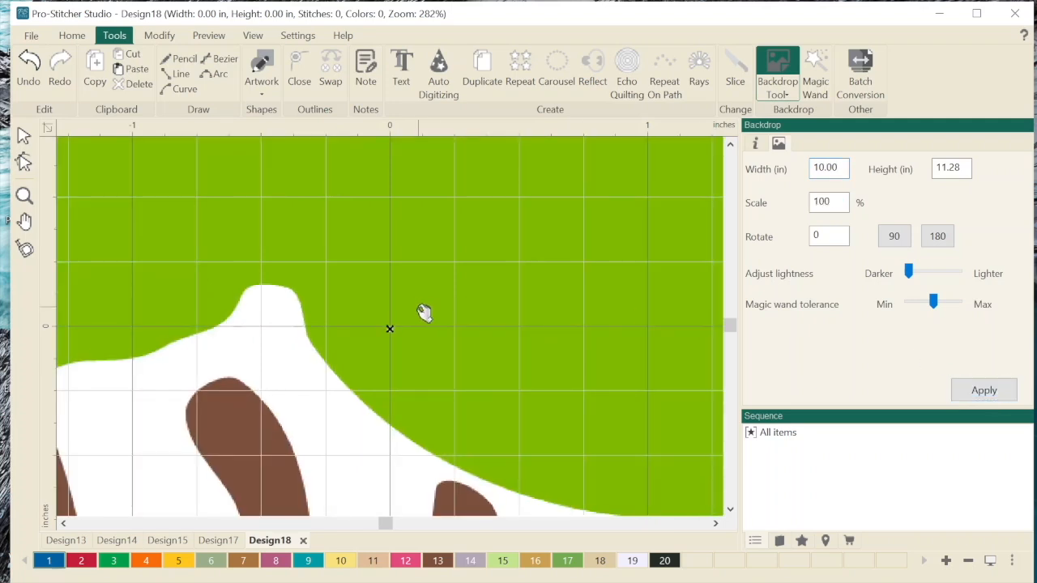
pyautogui.hotkey('ctrl', '0')
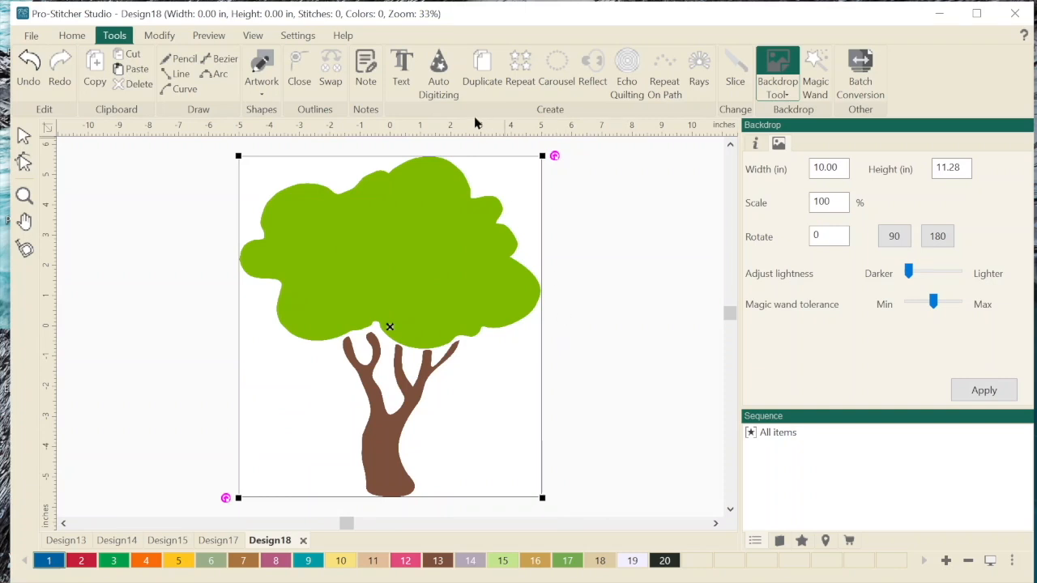
# Step: Trace the tree's green crown and brown trunk as curve artwork with the Magic Wand, and hide the backdrop
pyautogui.click(184, 89)
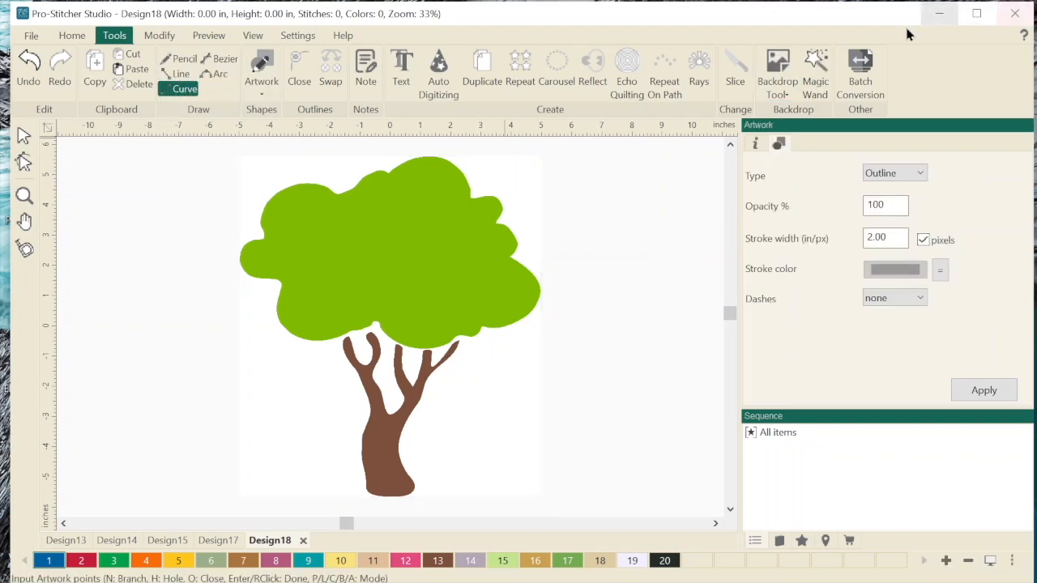
pyautogui.click(817, 60)
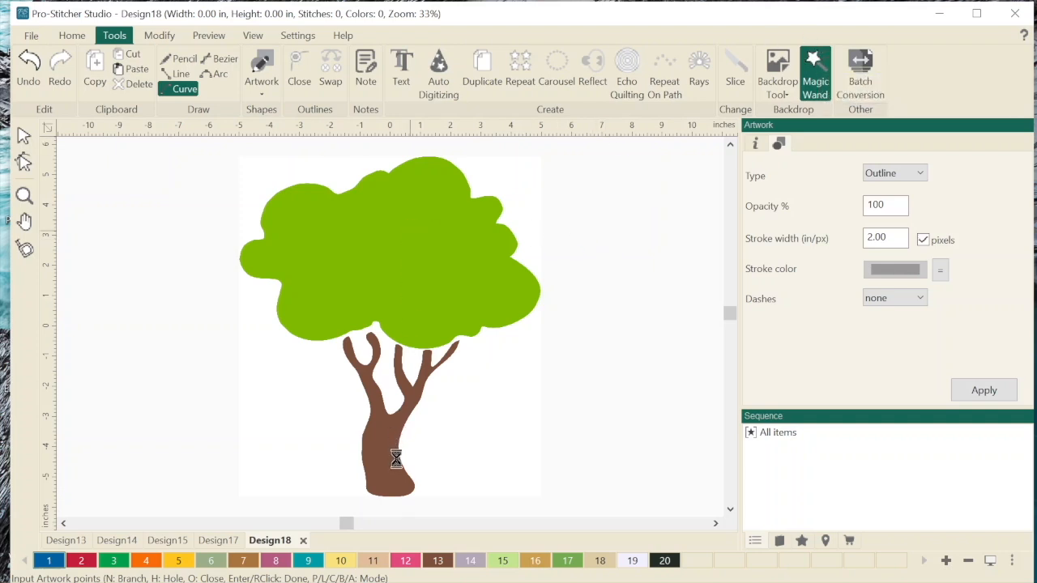
pyautogui.click(412, 258)
pyautogui.click(386, 460)
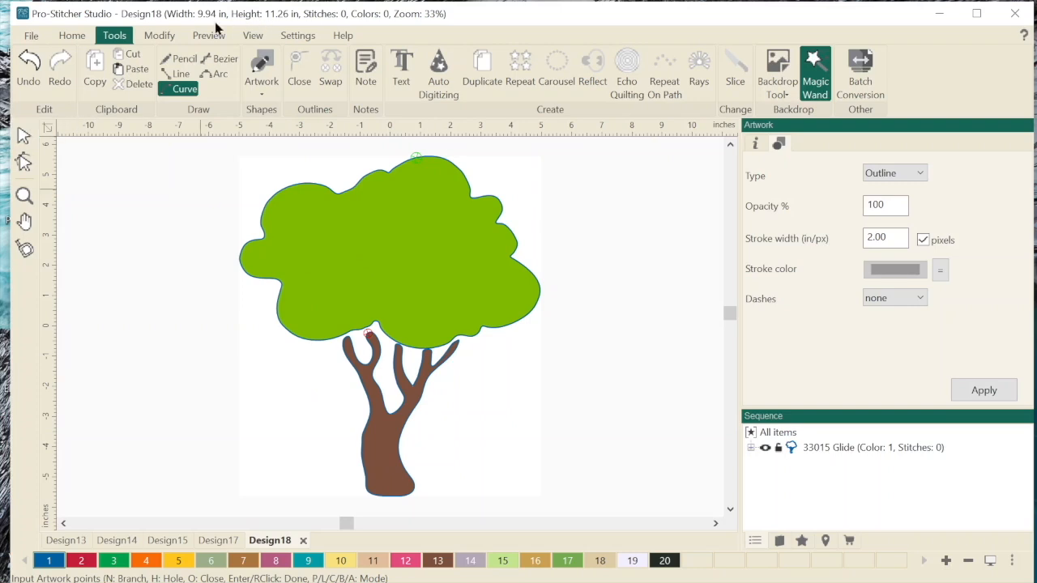
pyautogui.click(253, 35)
pyautogui.click(384, 69)
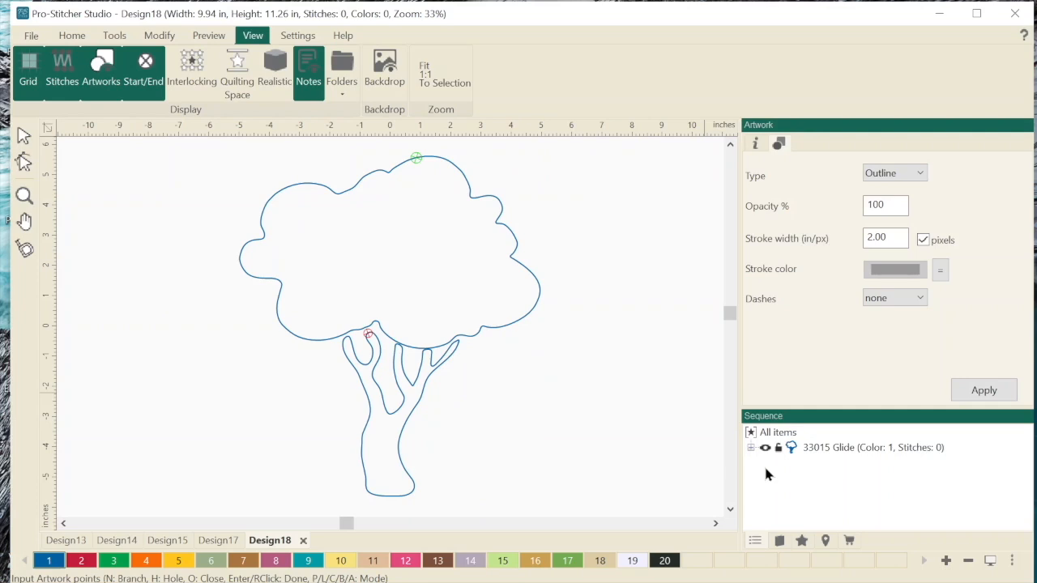
# Step: Delete the traced outlines of the tree's crown and trunk
pyautogui.click(24, 135)
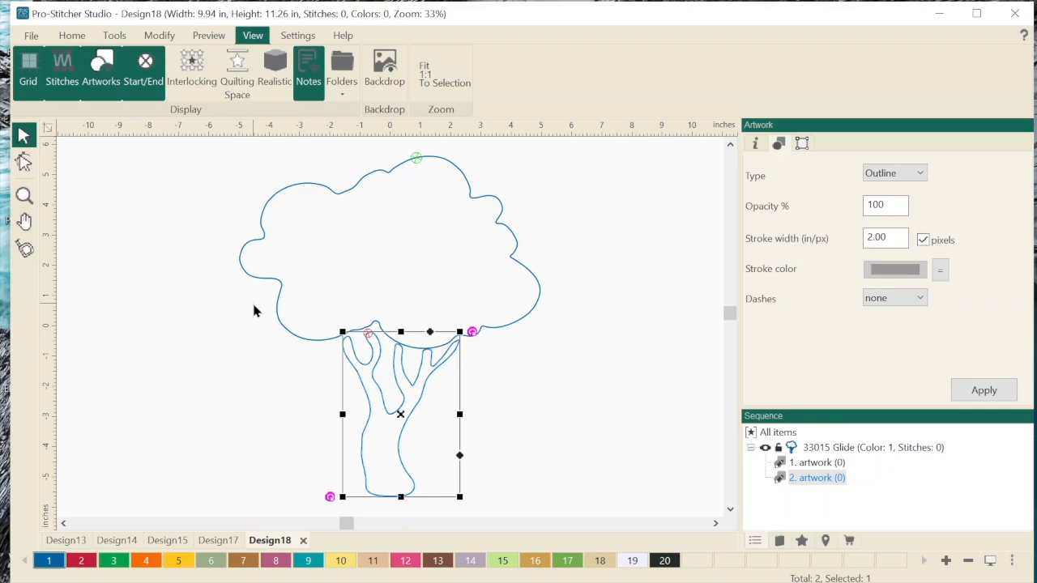
pyautogui.click(508, 235)
pyautogui.press('Delete')
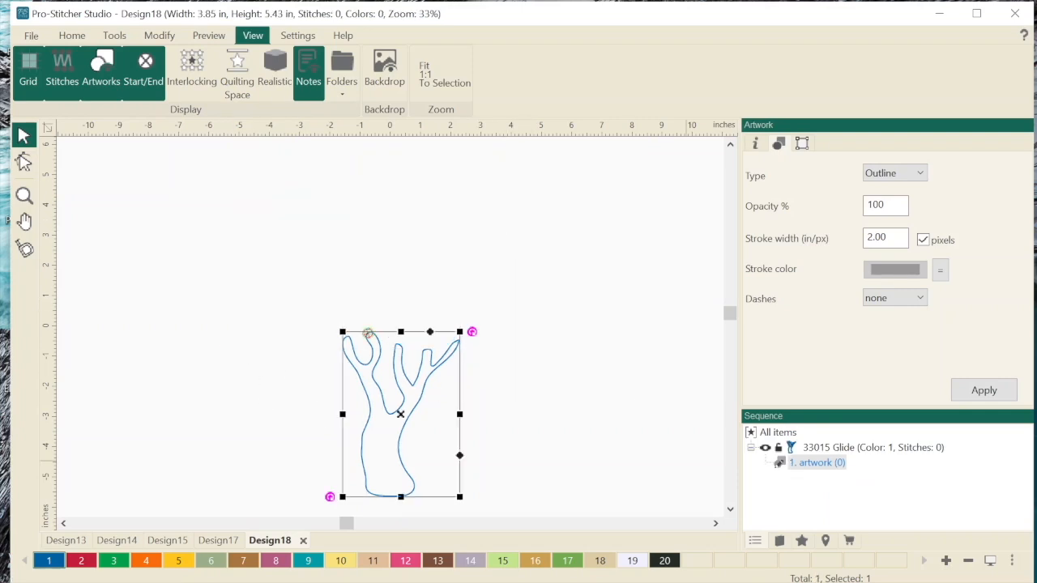
pyautogui.click(627, 347)
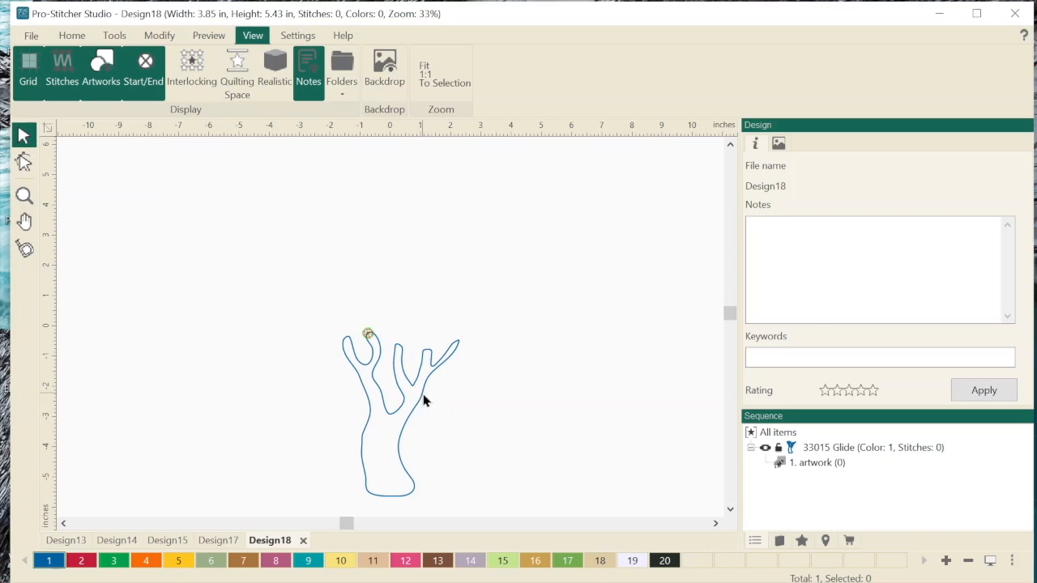
pyautogui.click(371, 352)
pyautogui.press('Delete')
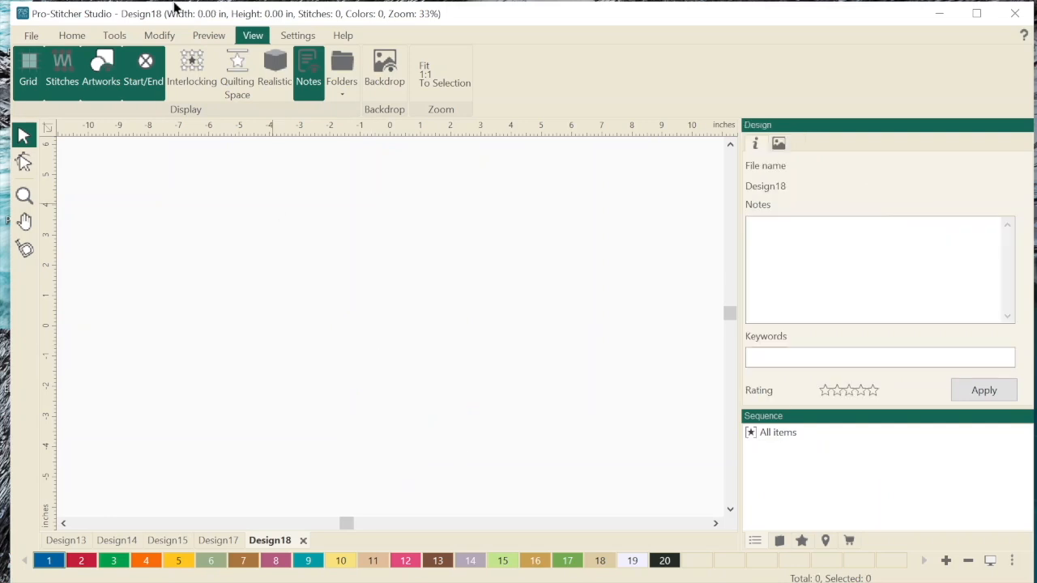
# Step: Show the tree backdrop and trace the white background around the tree as curve artwork with the Magic Wand
pyautogui.click(382, 65)
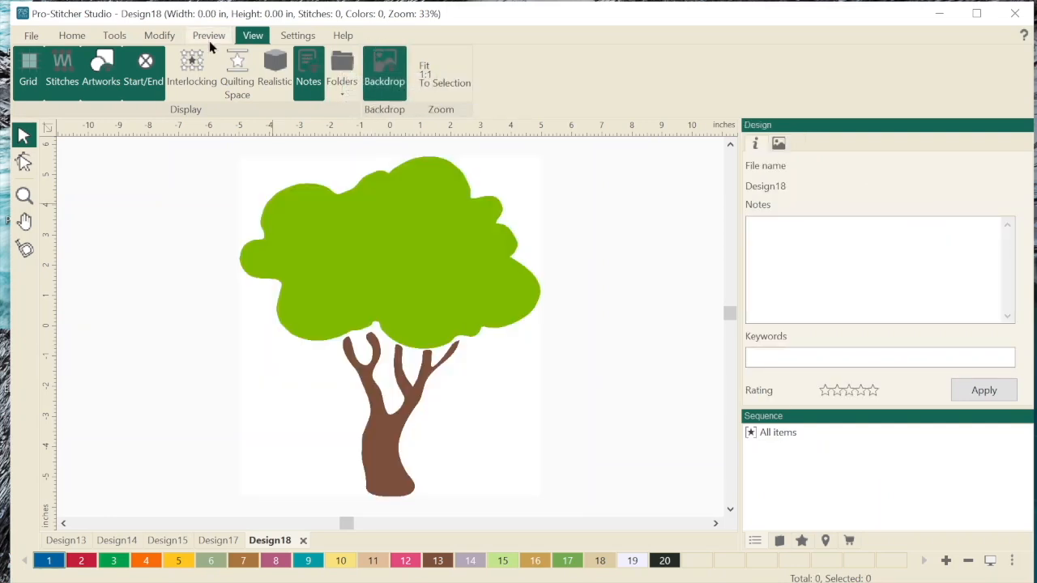
pyautogui.click(105, 32)
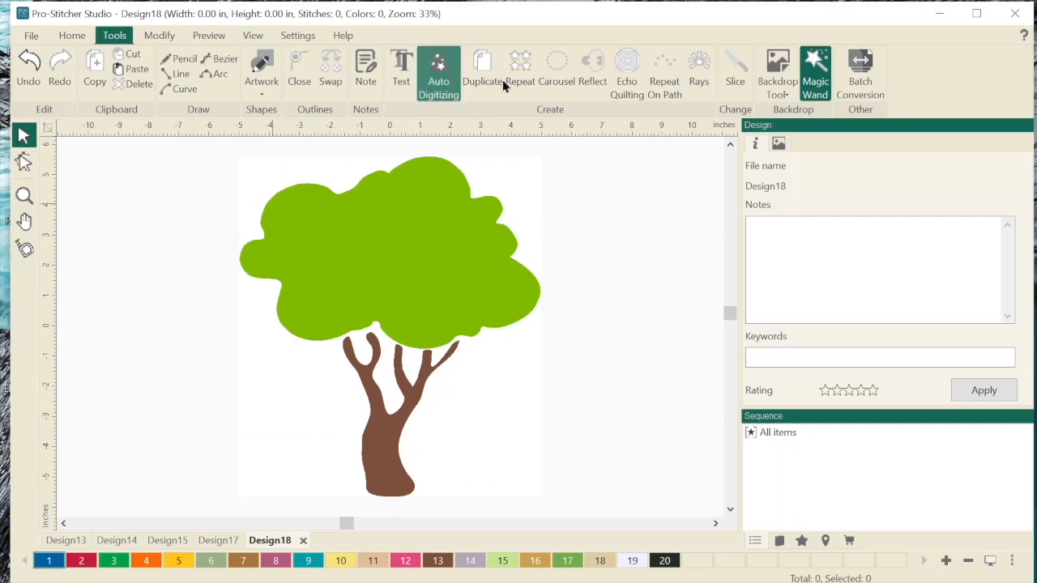
pyautogui.press('c')
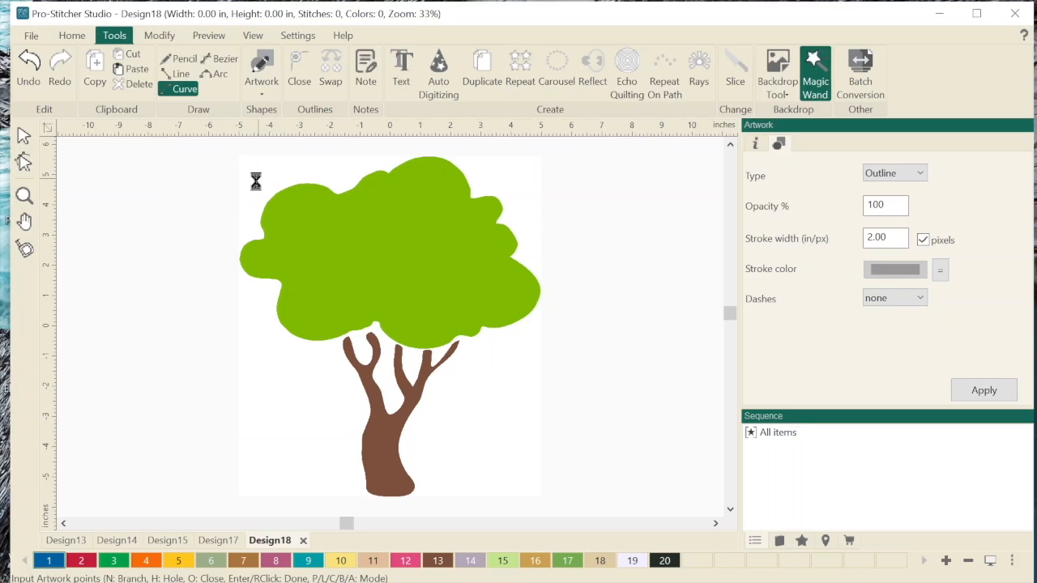
pyautogui.click(433, 303)
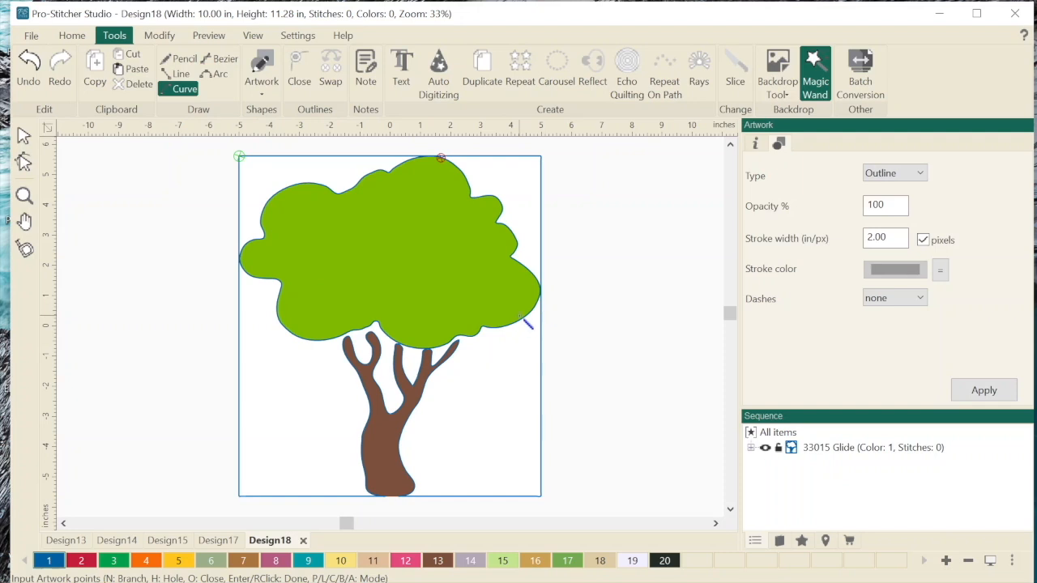
# Step: Hide the tree backdrop so only the background tracing is displayed
pyautogui.click(258, 35)
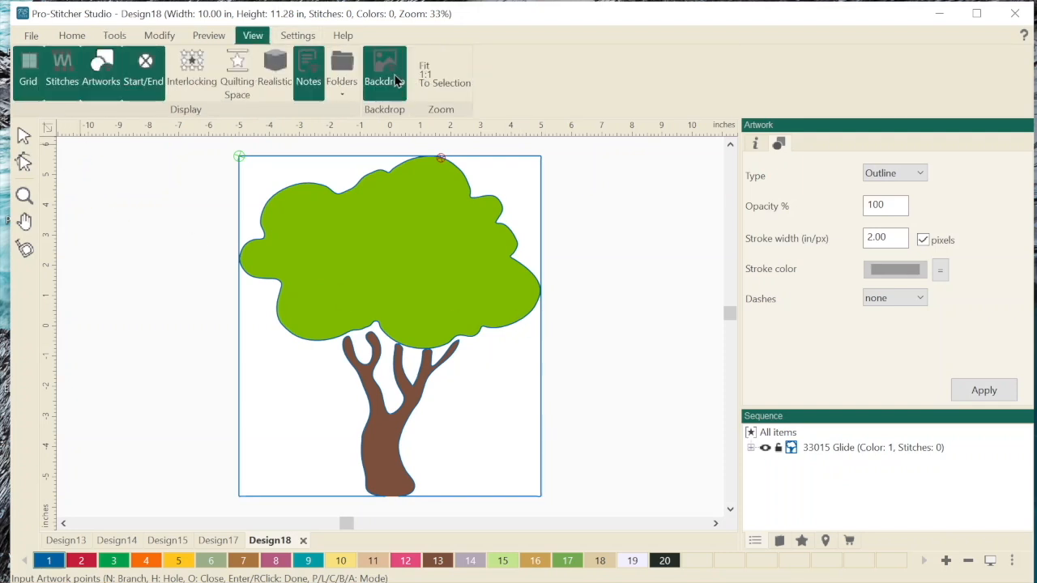
pyautogui.click(385, 75)
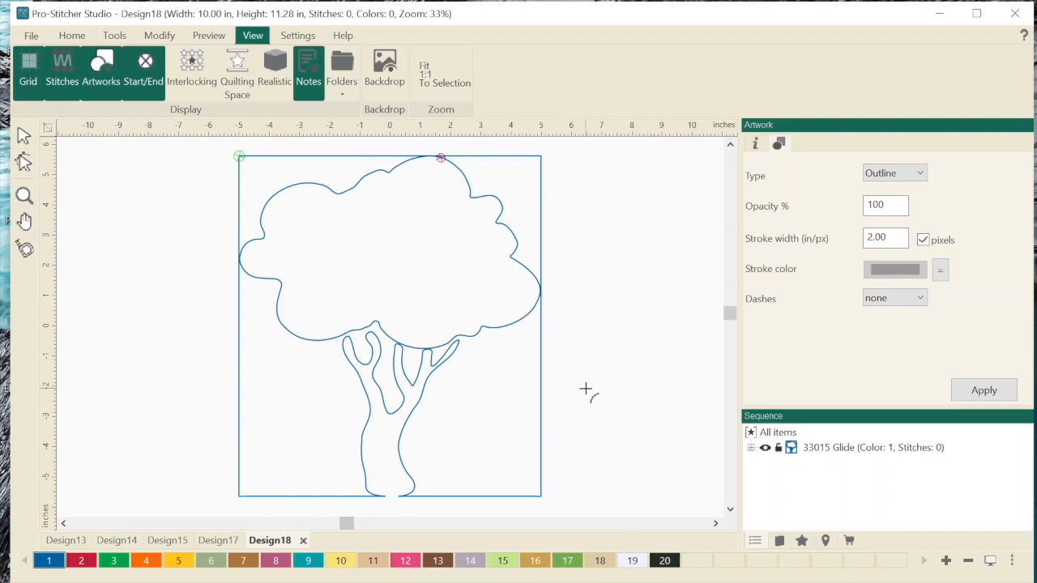
pyautogui.click(114, 35)
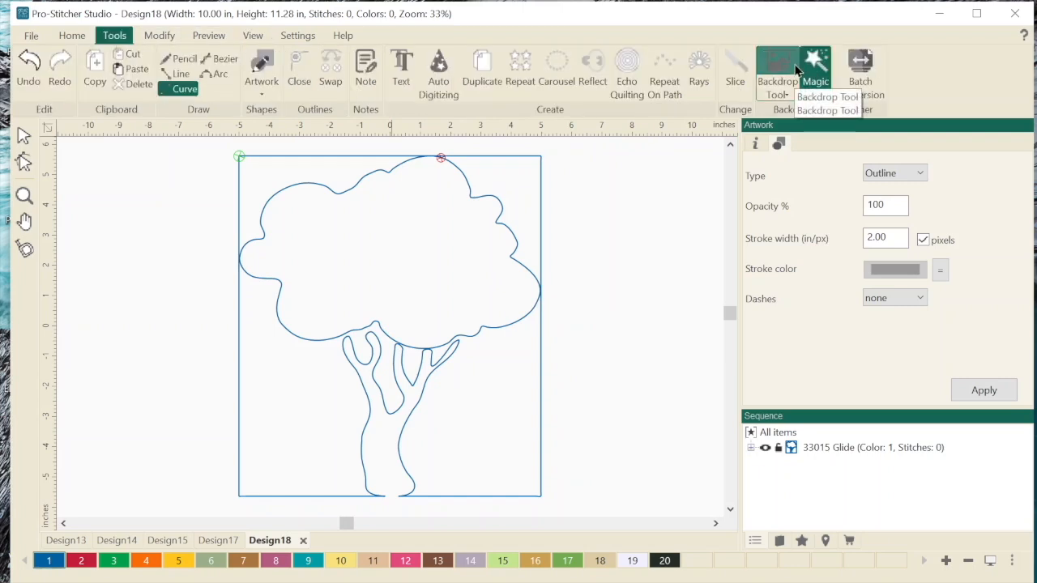